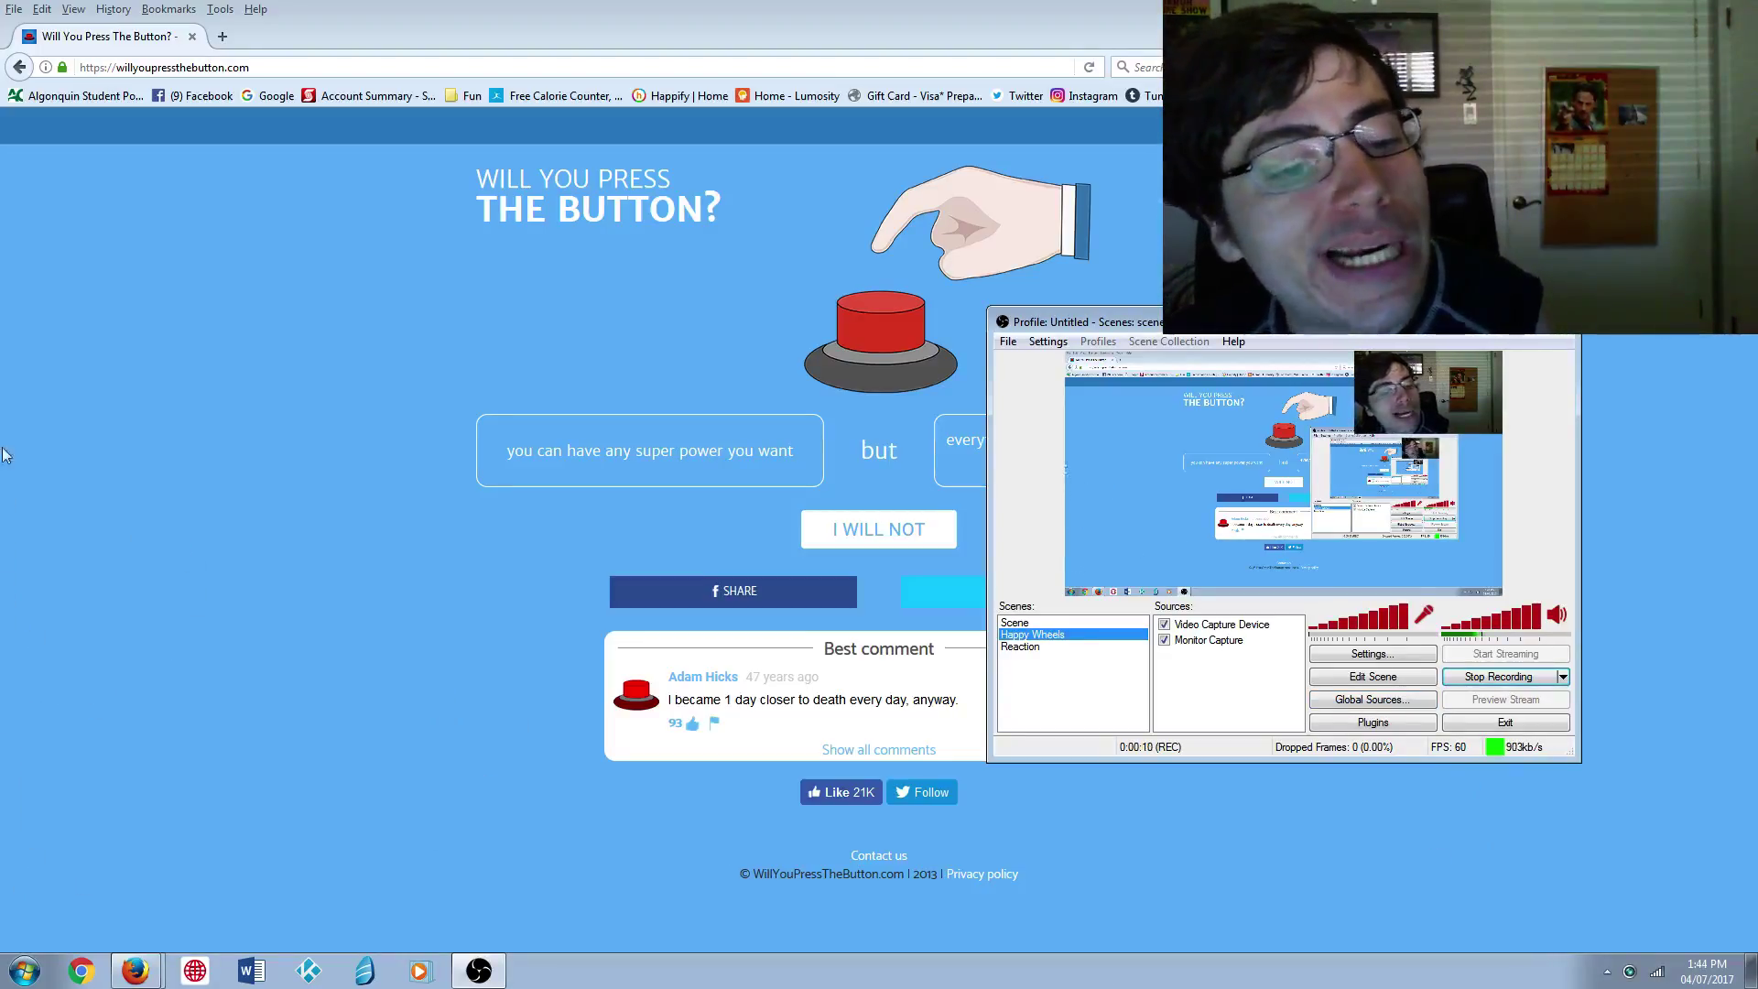
# - In Firefox, press the button on the super-power-for-a-day-of-life dilemma, revealing 63% pressed
pyautogui.click(336, 470)
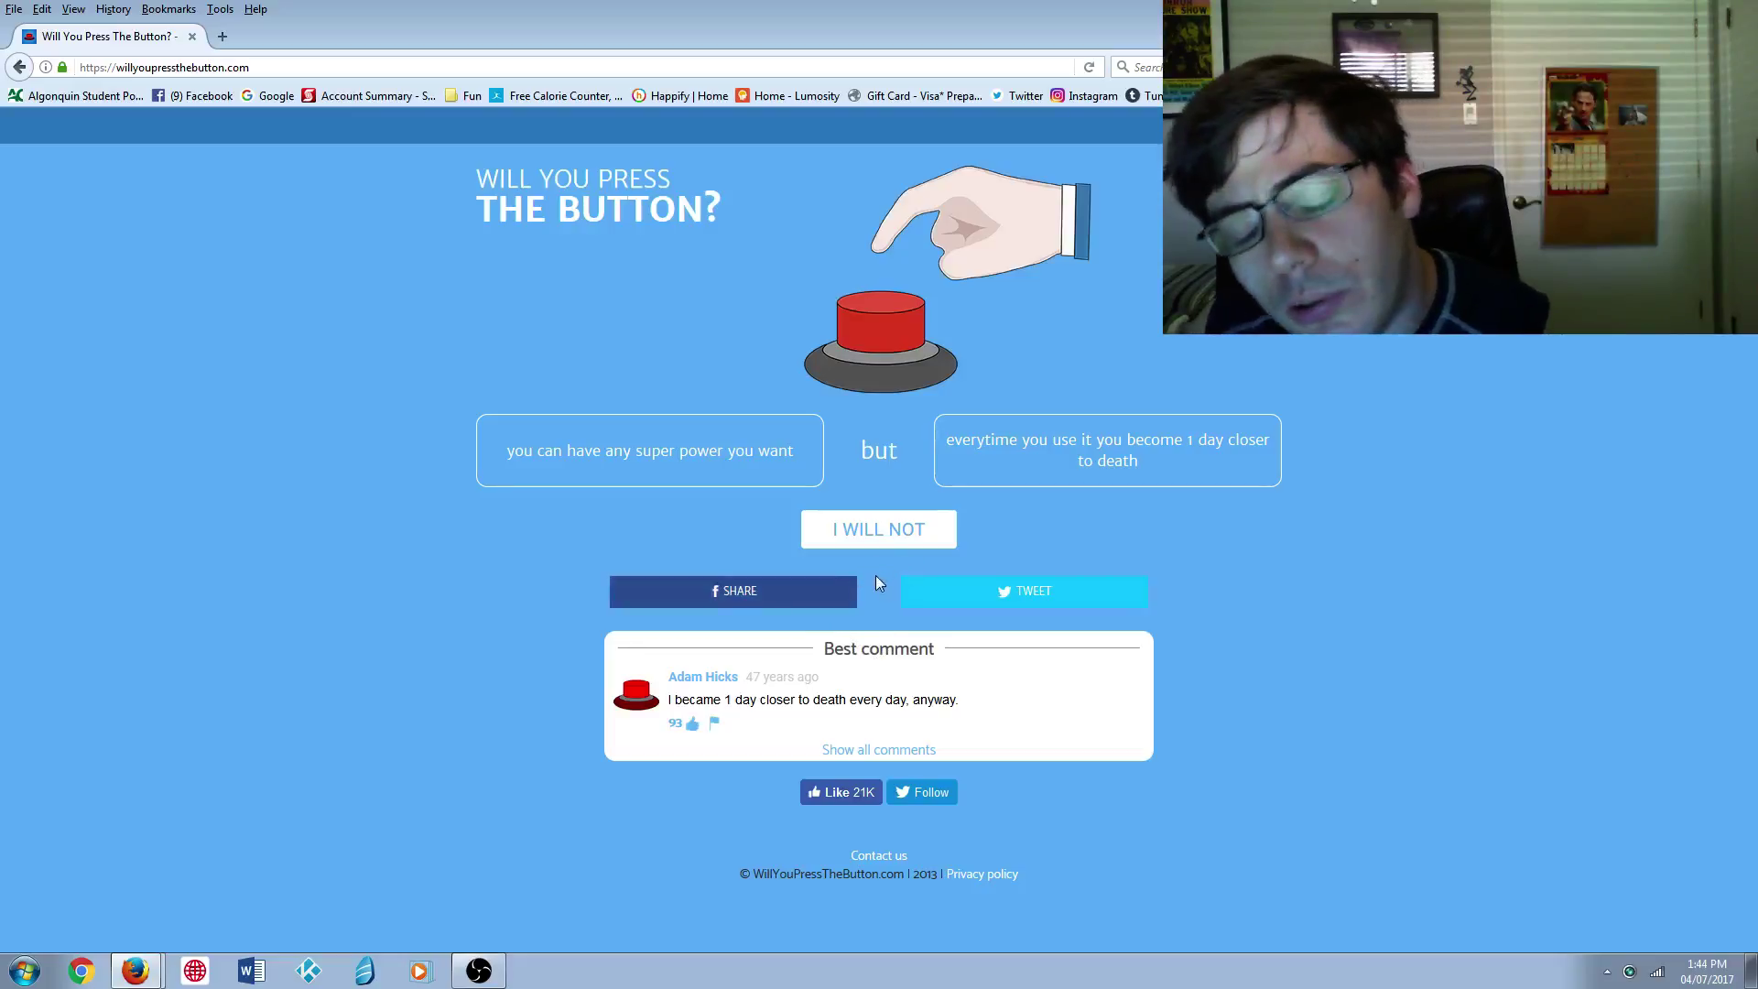
pyautogui.click(887, 321)
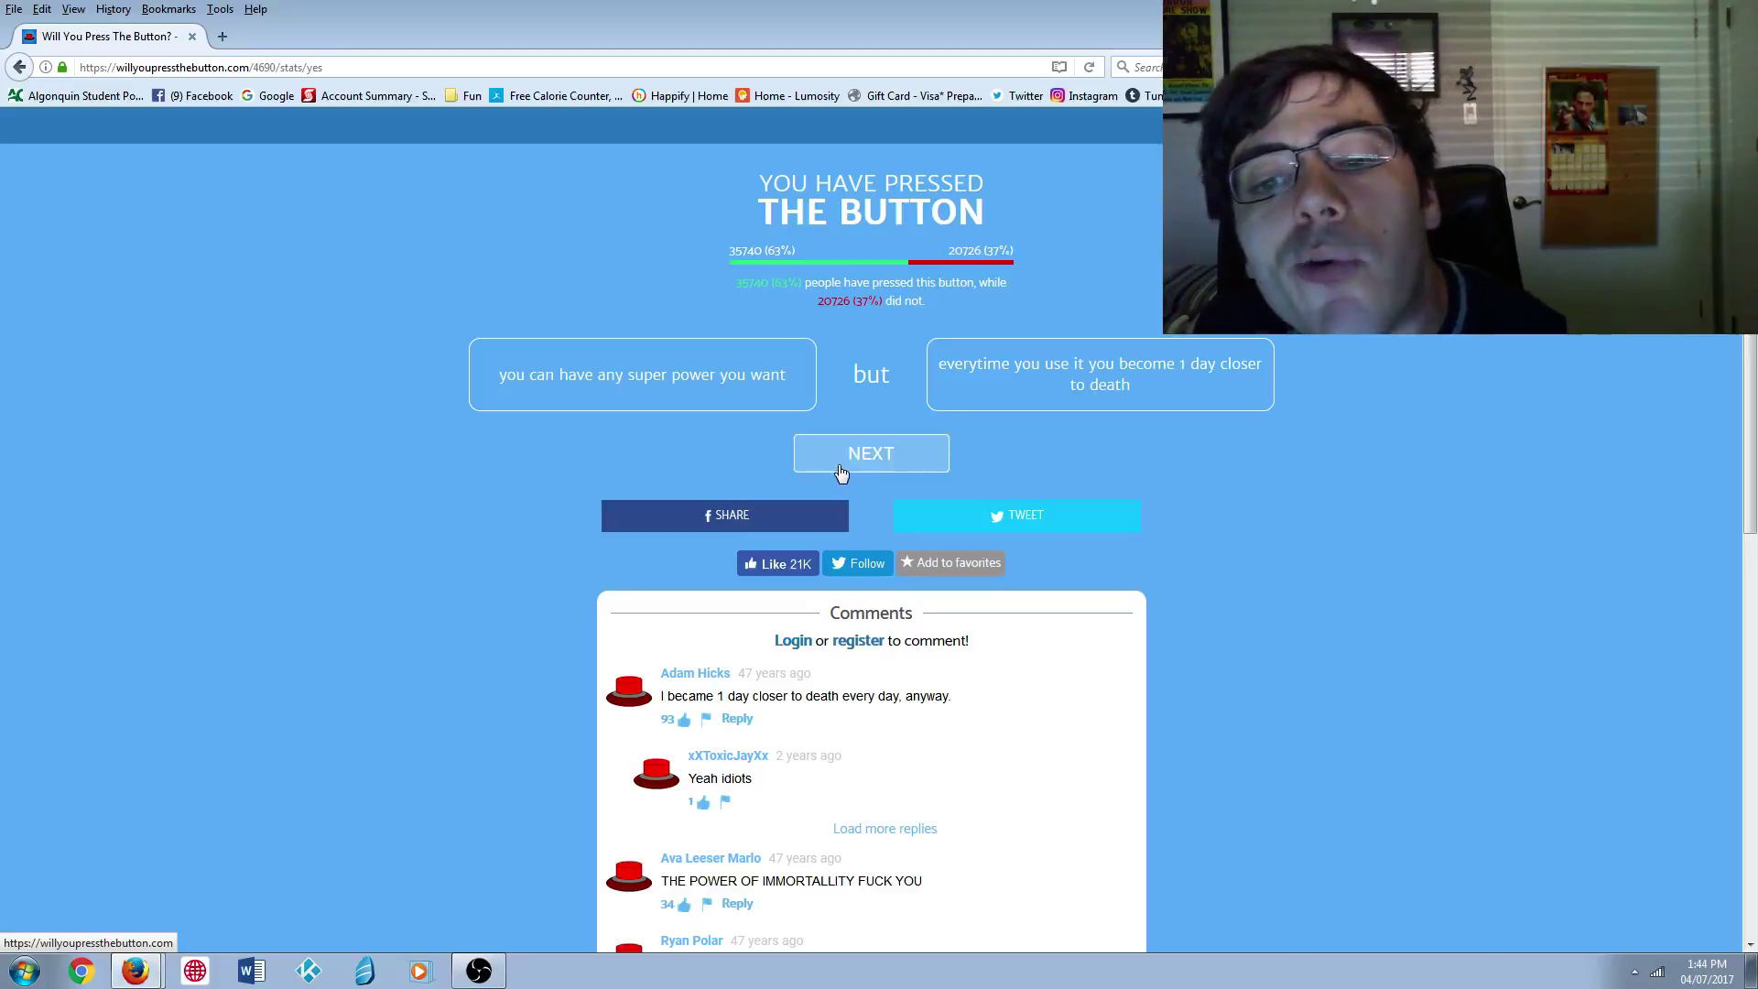
# - Advance to the gay-marriage-but-homophobe dilemma and press, showing 39% pressed, 61% not
pyautogui.click(843, 461)
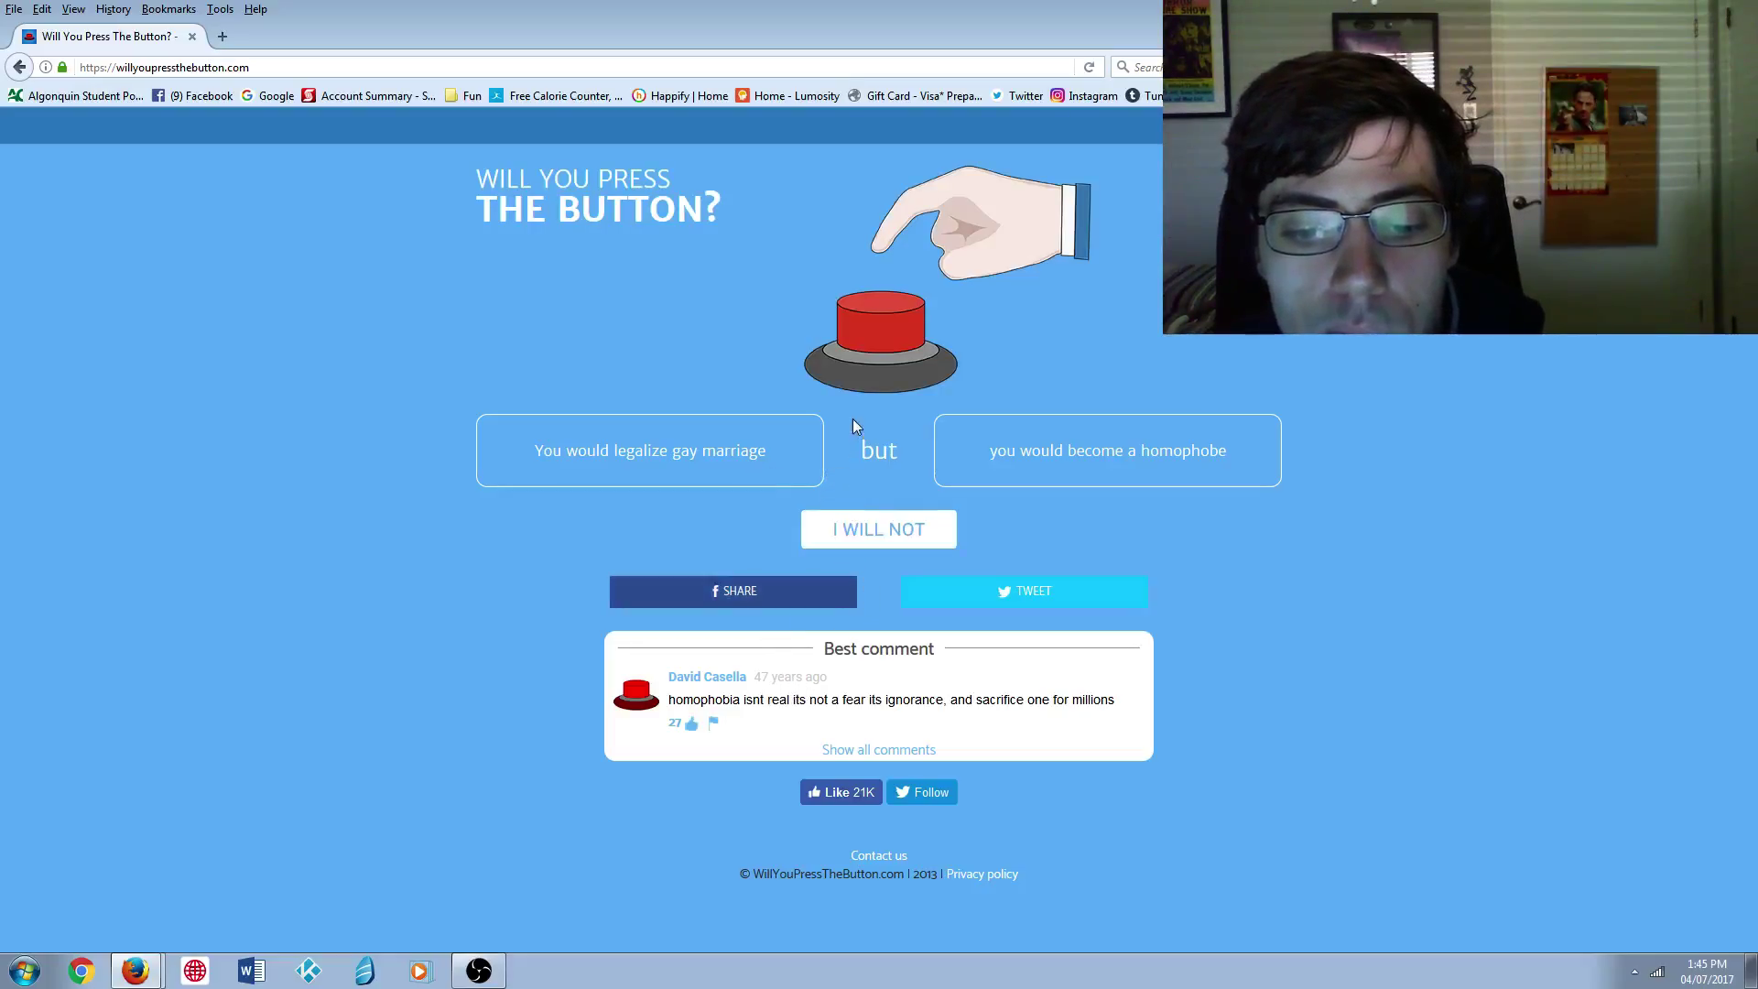
pyautogui.click(889, 372)
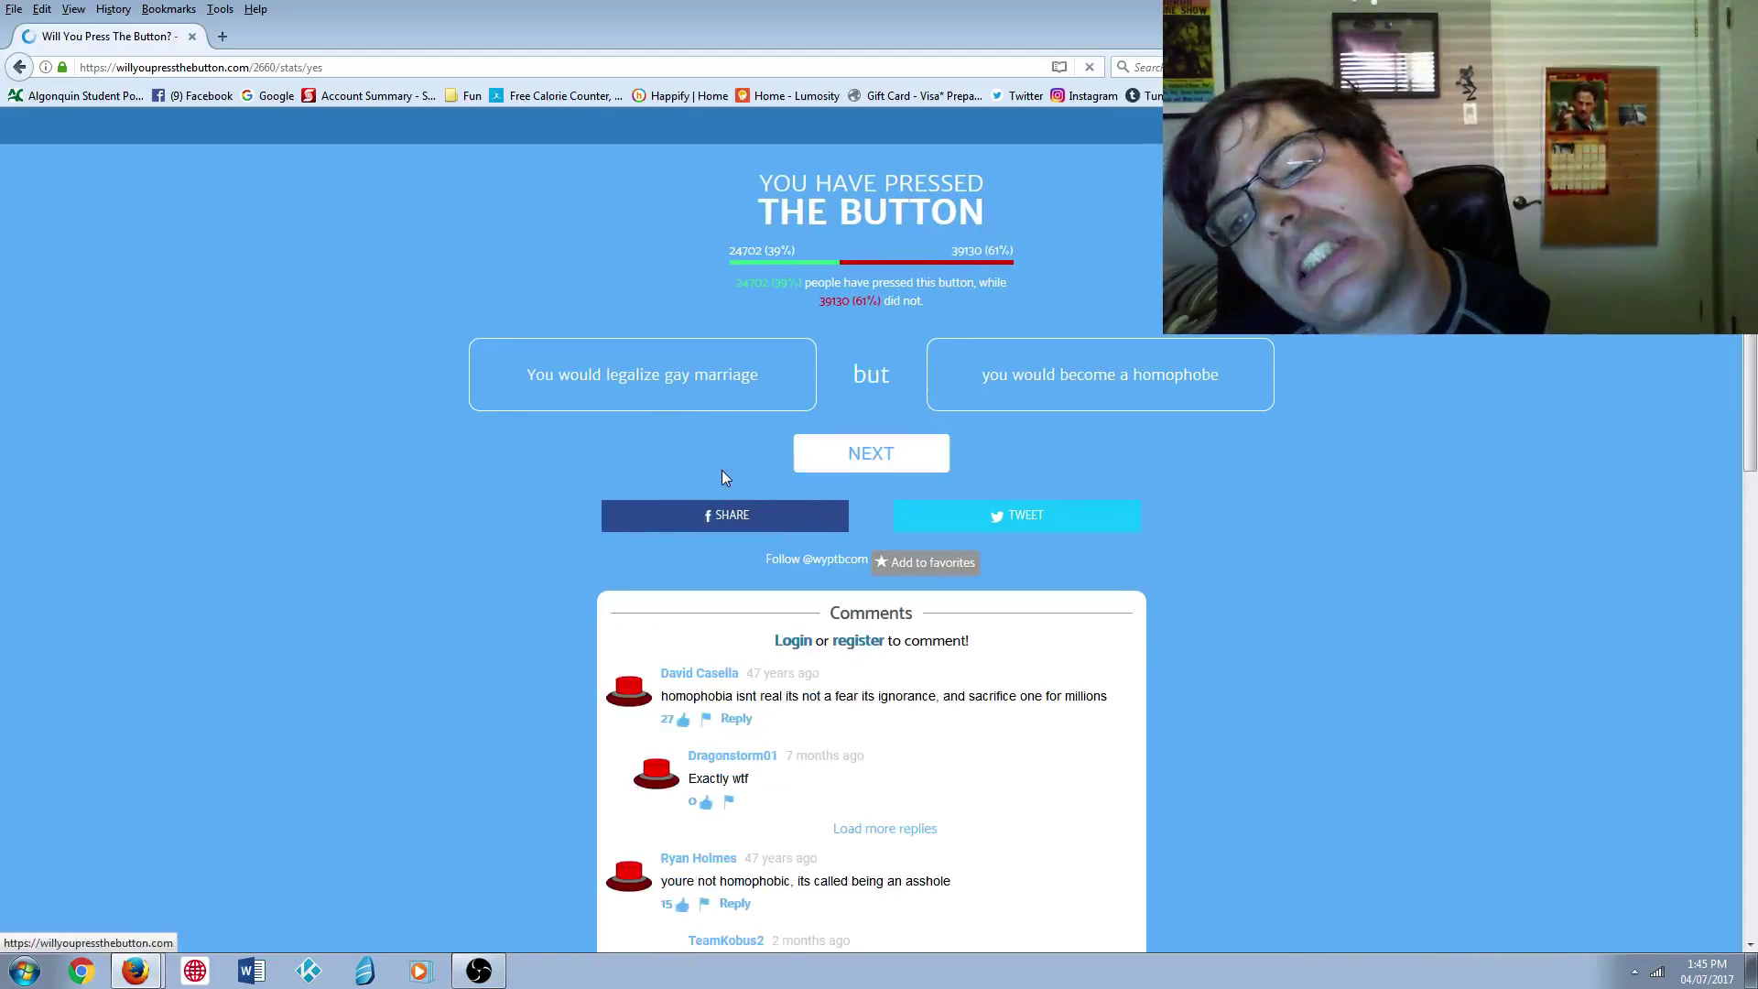
# - Advance to the weight-control-but-70-pounds-overweight dilemma and answer I Will Not (64% declined)
pyautogui.click(894, 469)
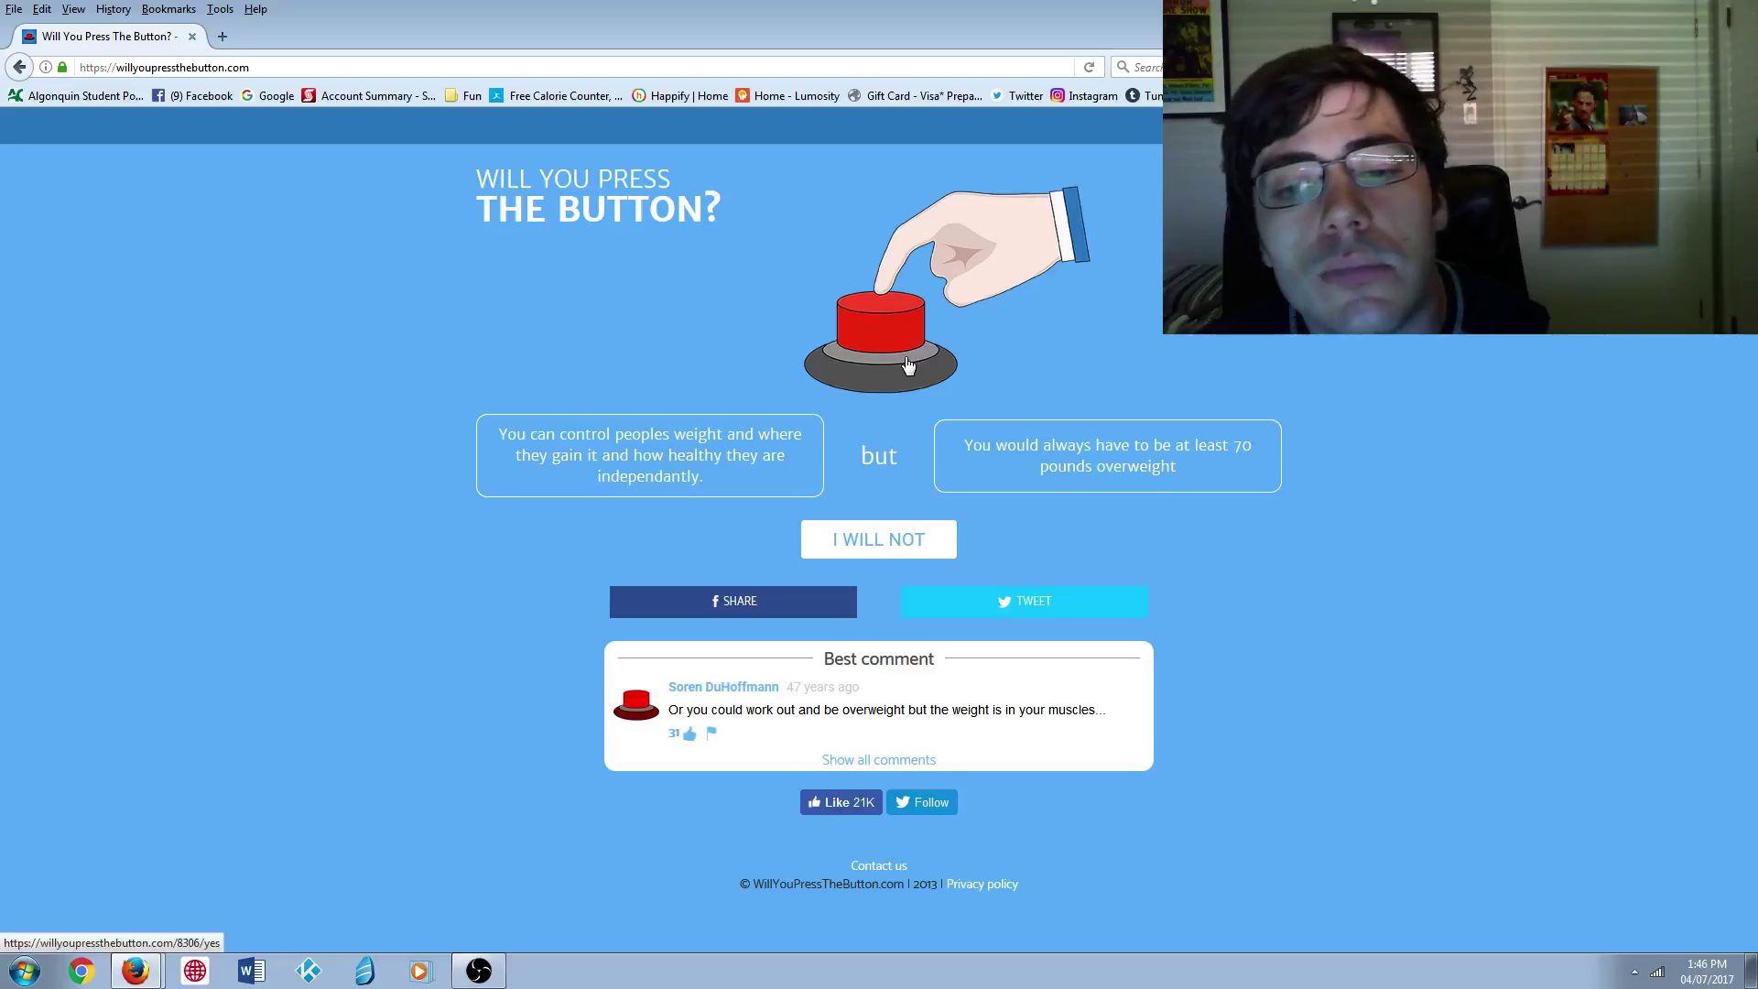
pyautogui.click(841, 555)
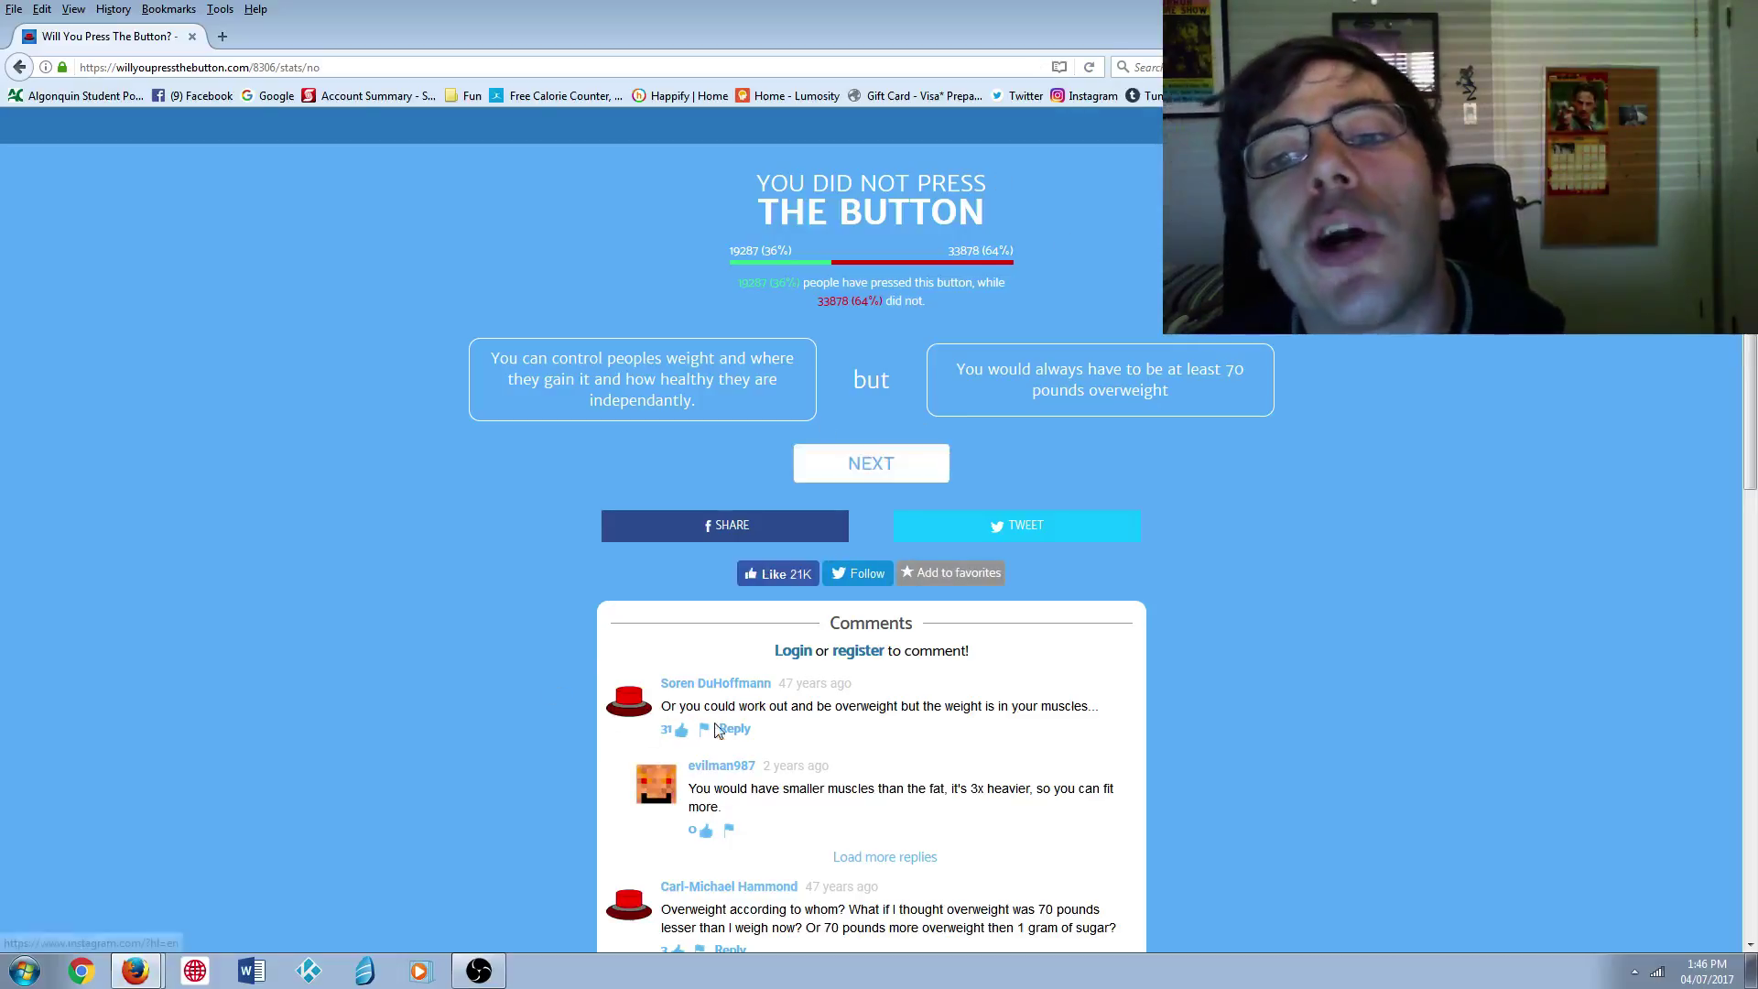
# - Advance to the superpower-but-smoke-a-pack-a-day dilemma and press, seeing 49% versus 51%
pyautogui.click(895, 467)
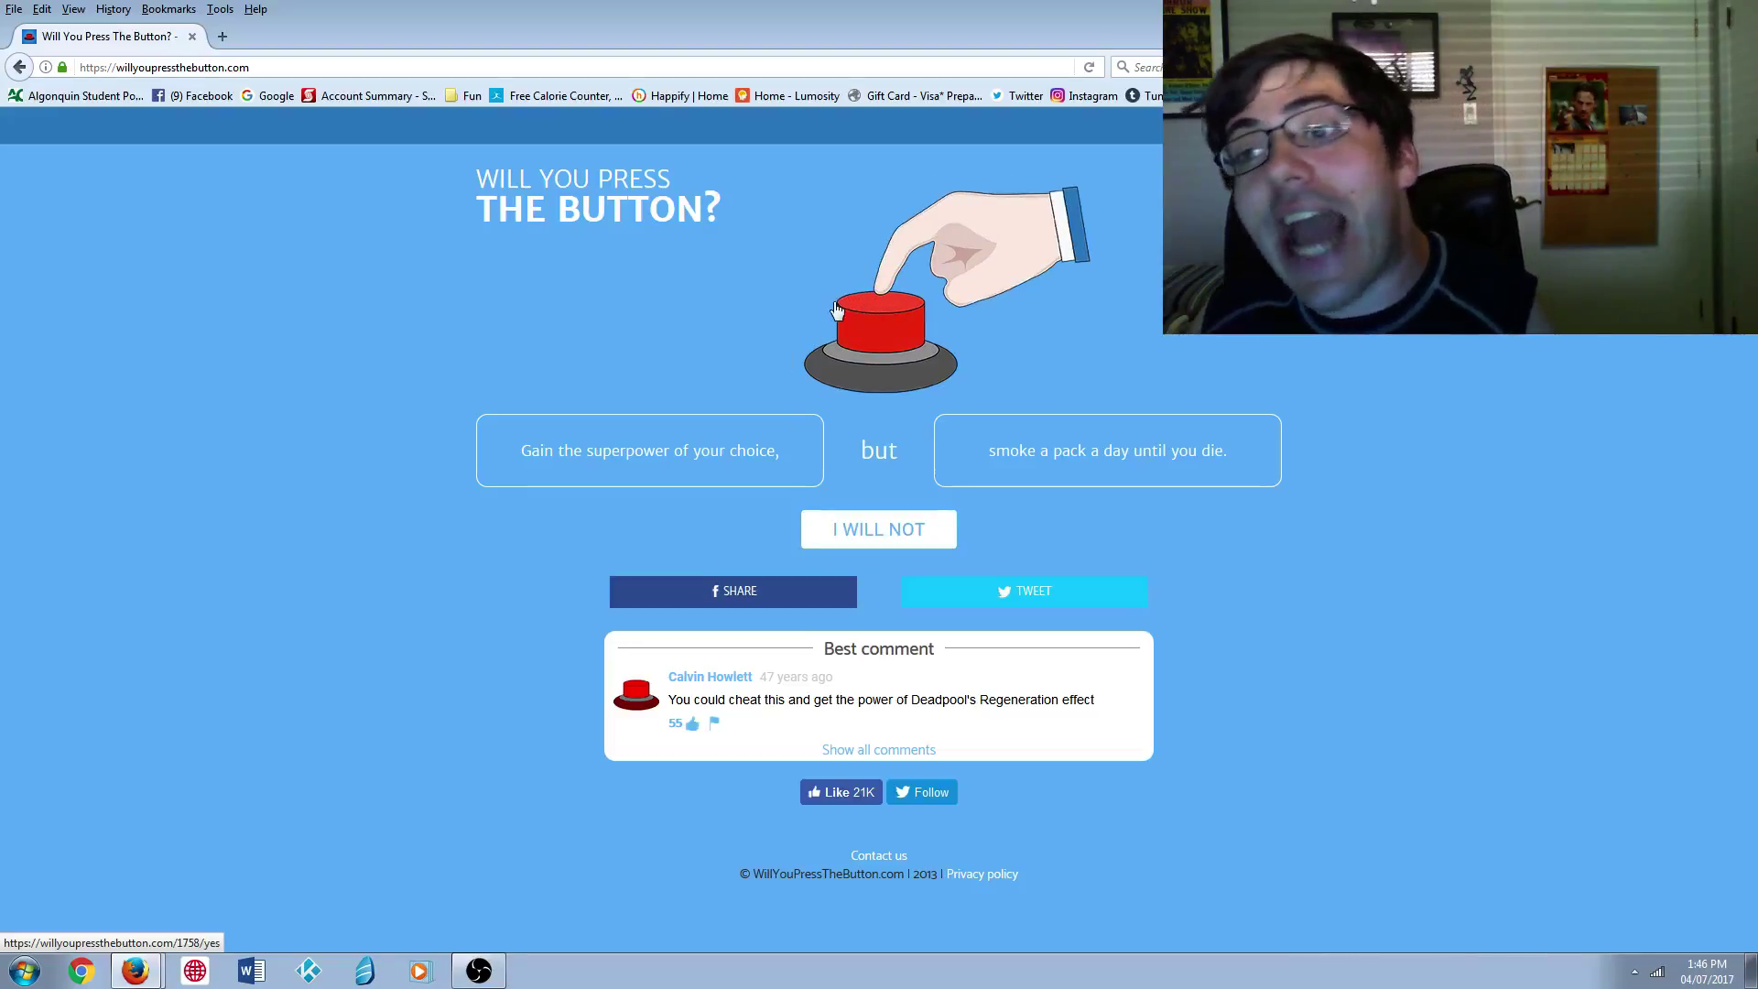
pyautogui.click(888, 346)
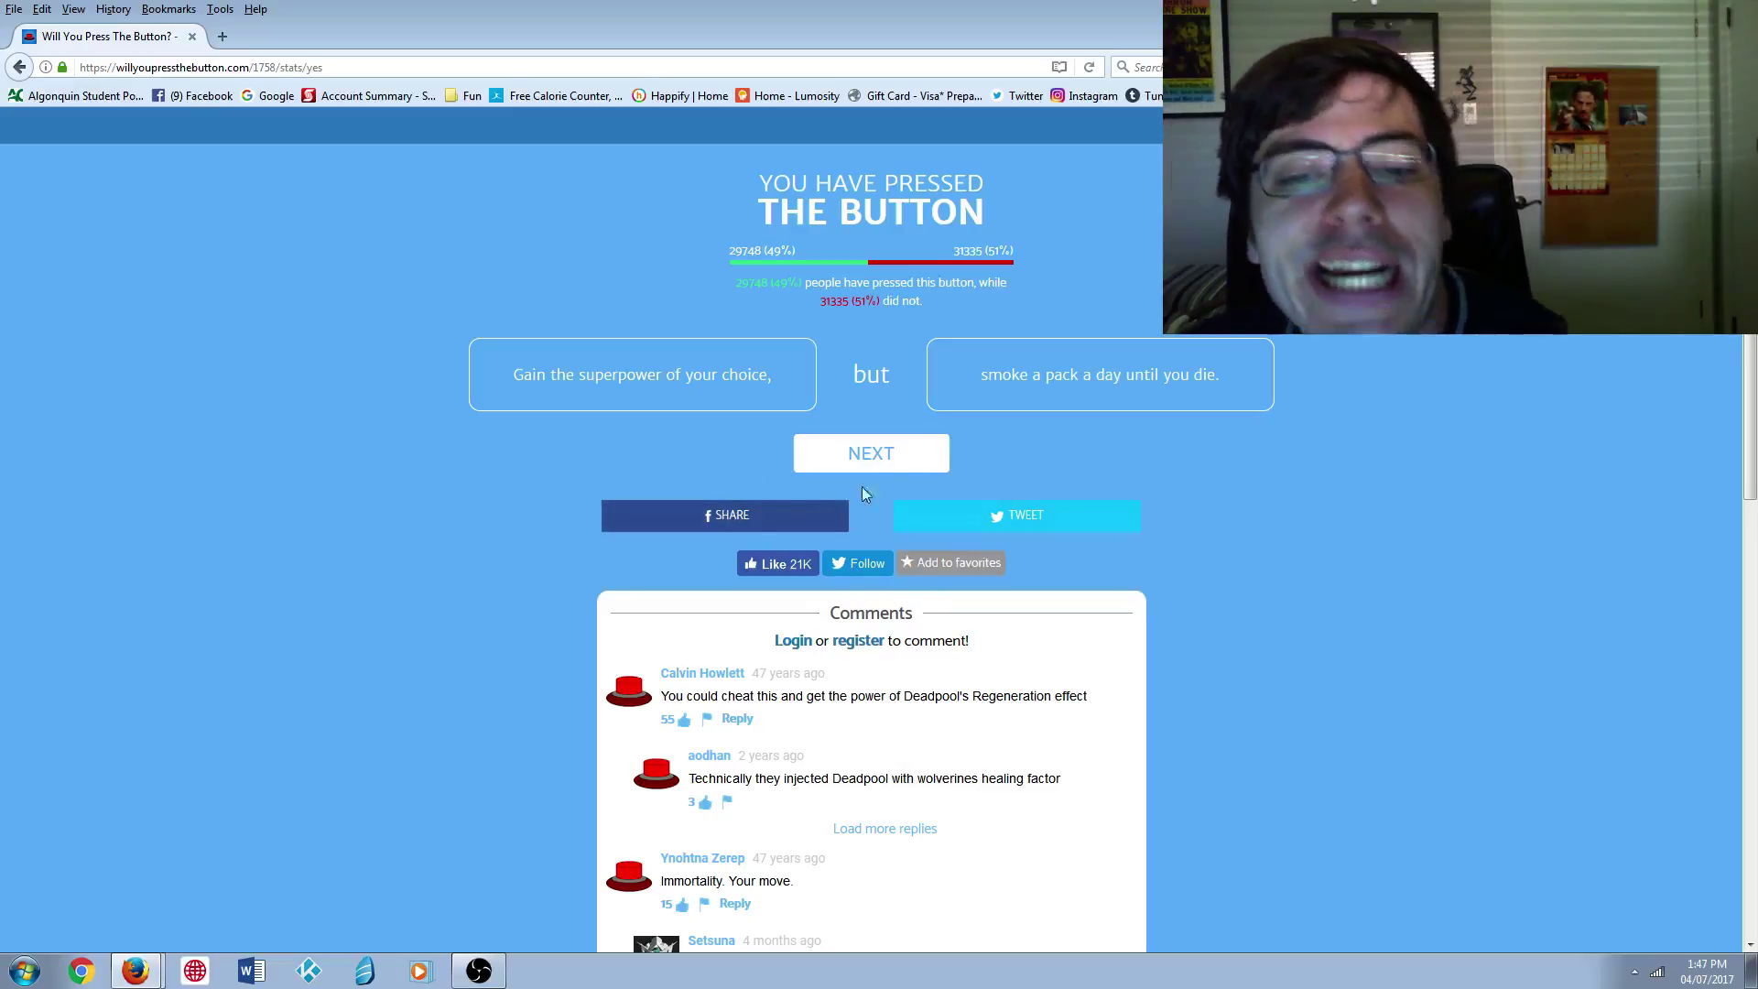
# - Advance to the telekinesis-but-dulled-senses dilemma and answer I Will Not (53% declined)
pyautogui.click(883, 465)
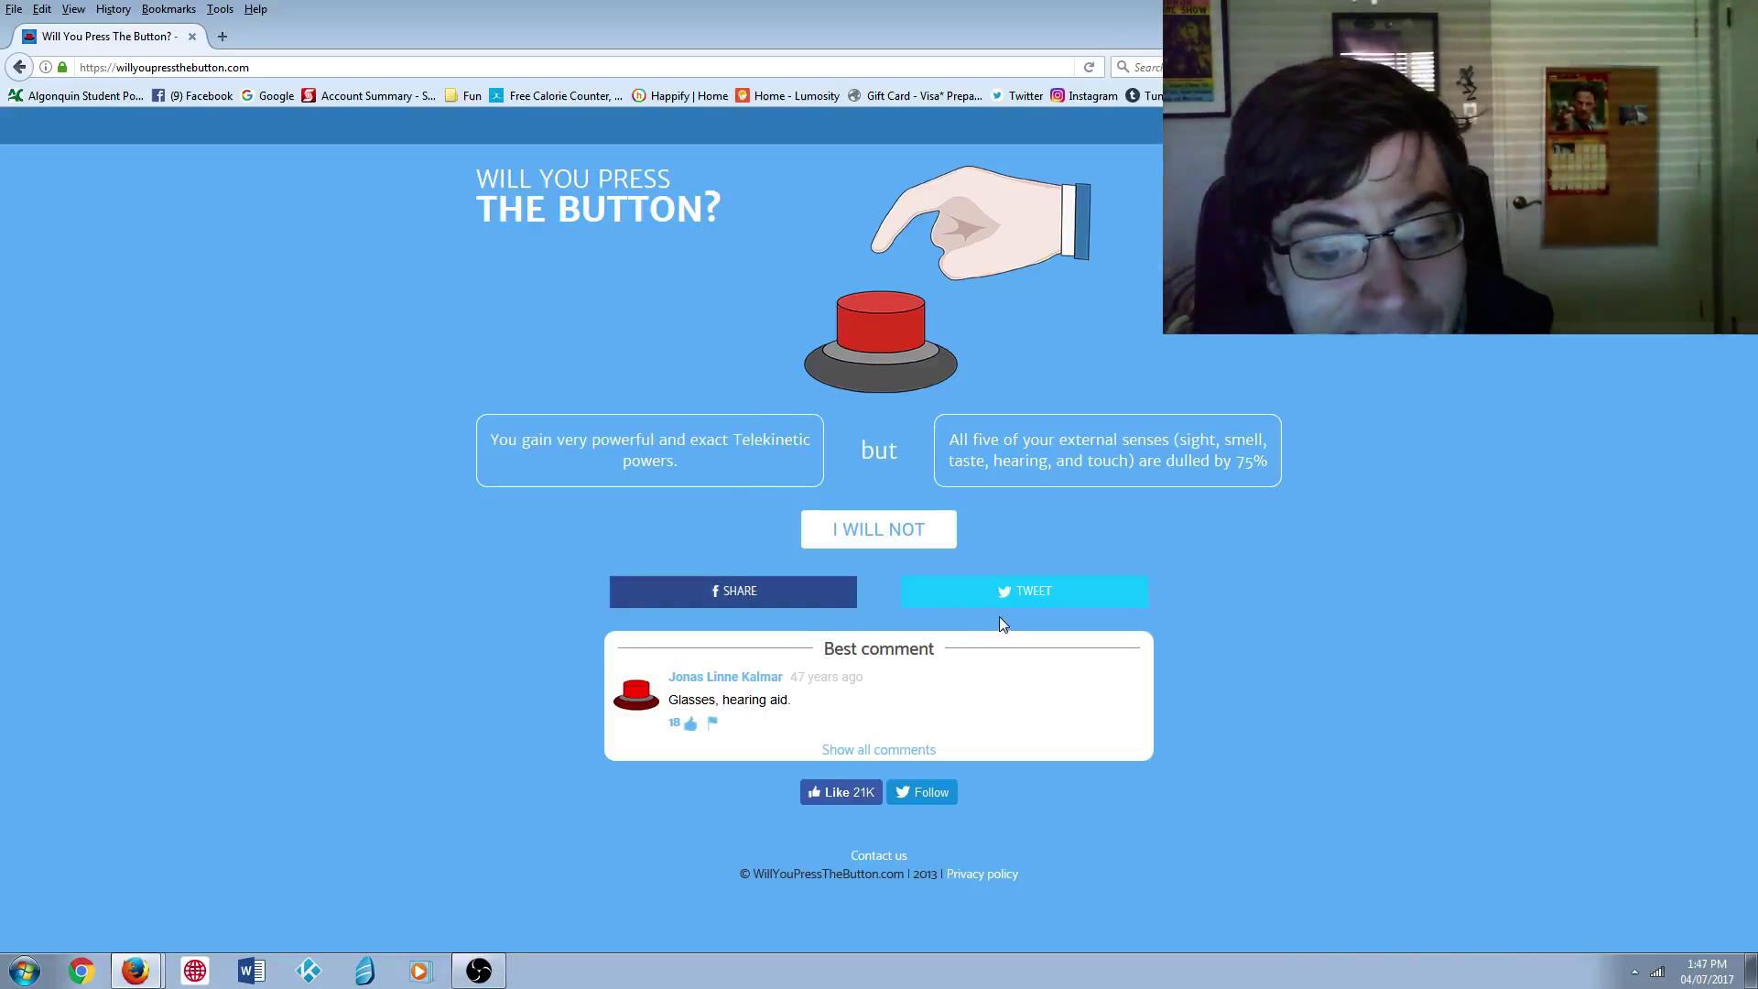
pyautogui.click(890, 533)
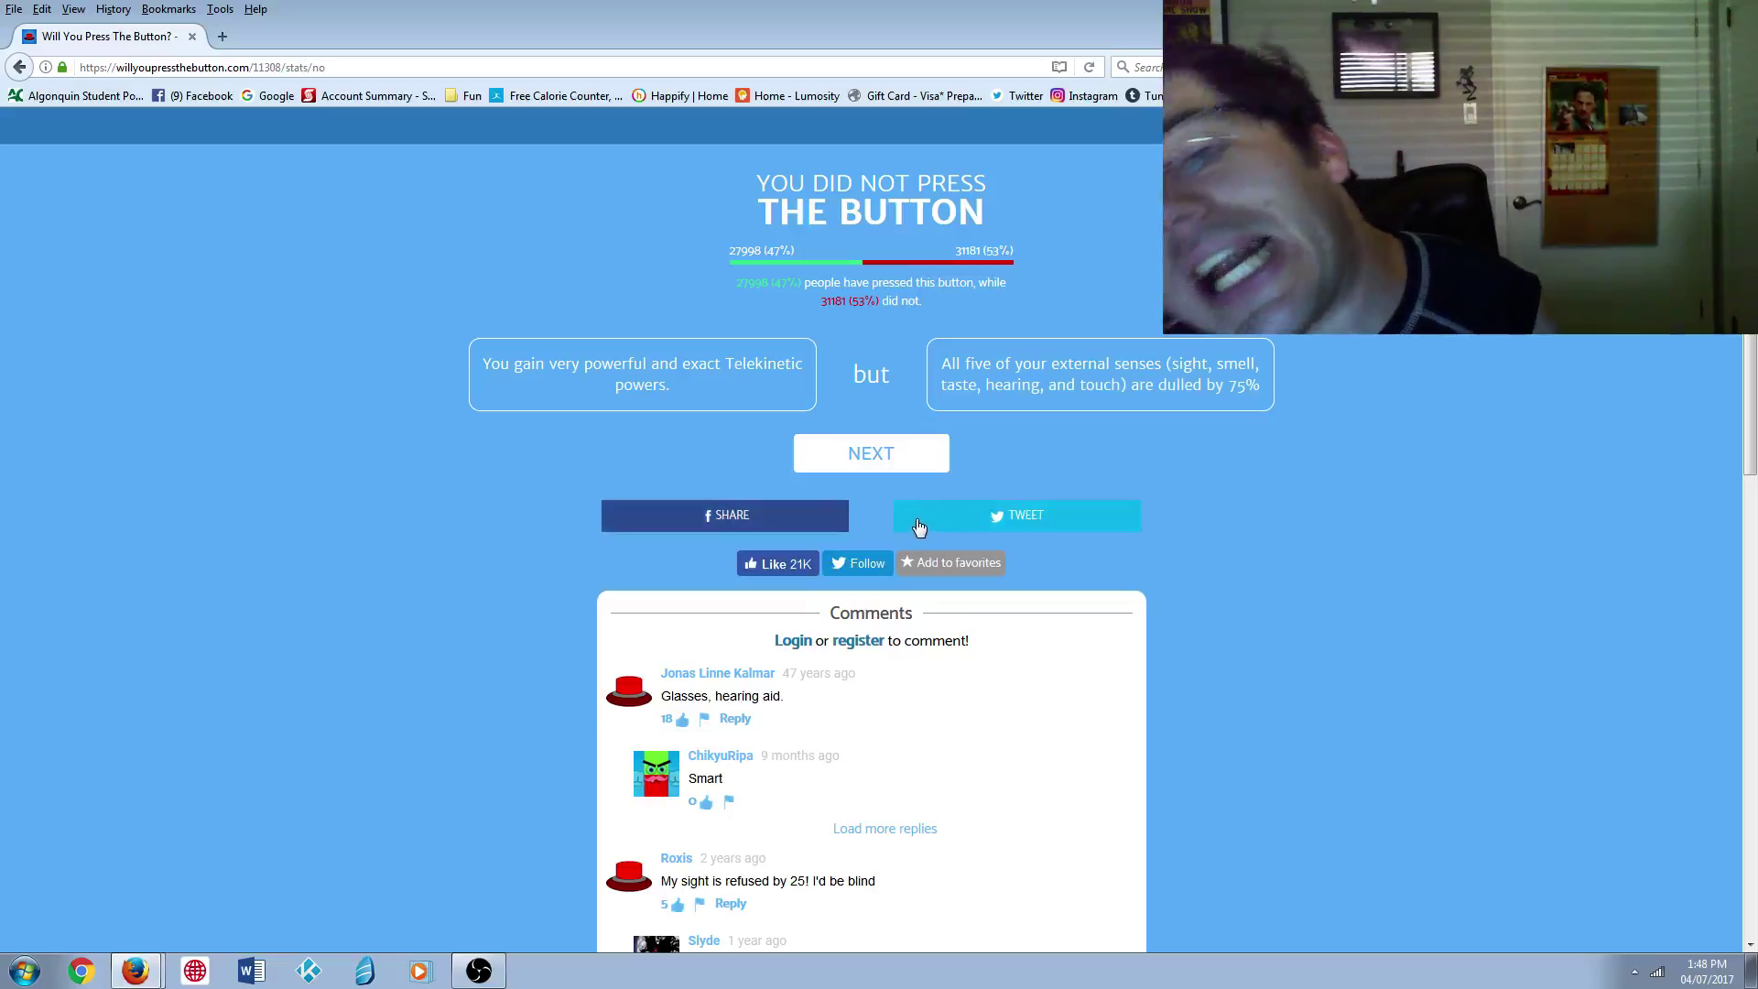
# - Advance to the cancer-cure-but-constant-blood-giving dilemma and press, showing 67% pressed
pyautogui.click(896, 472)
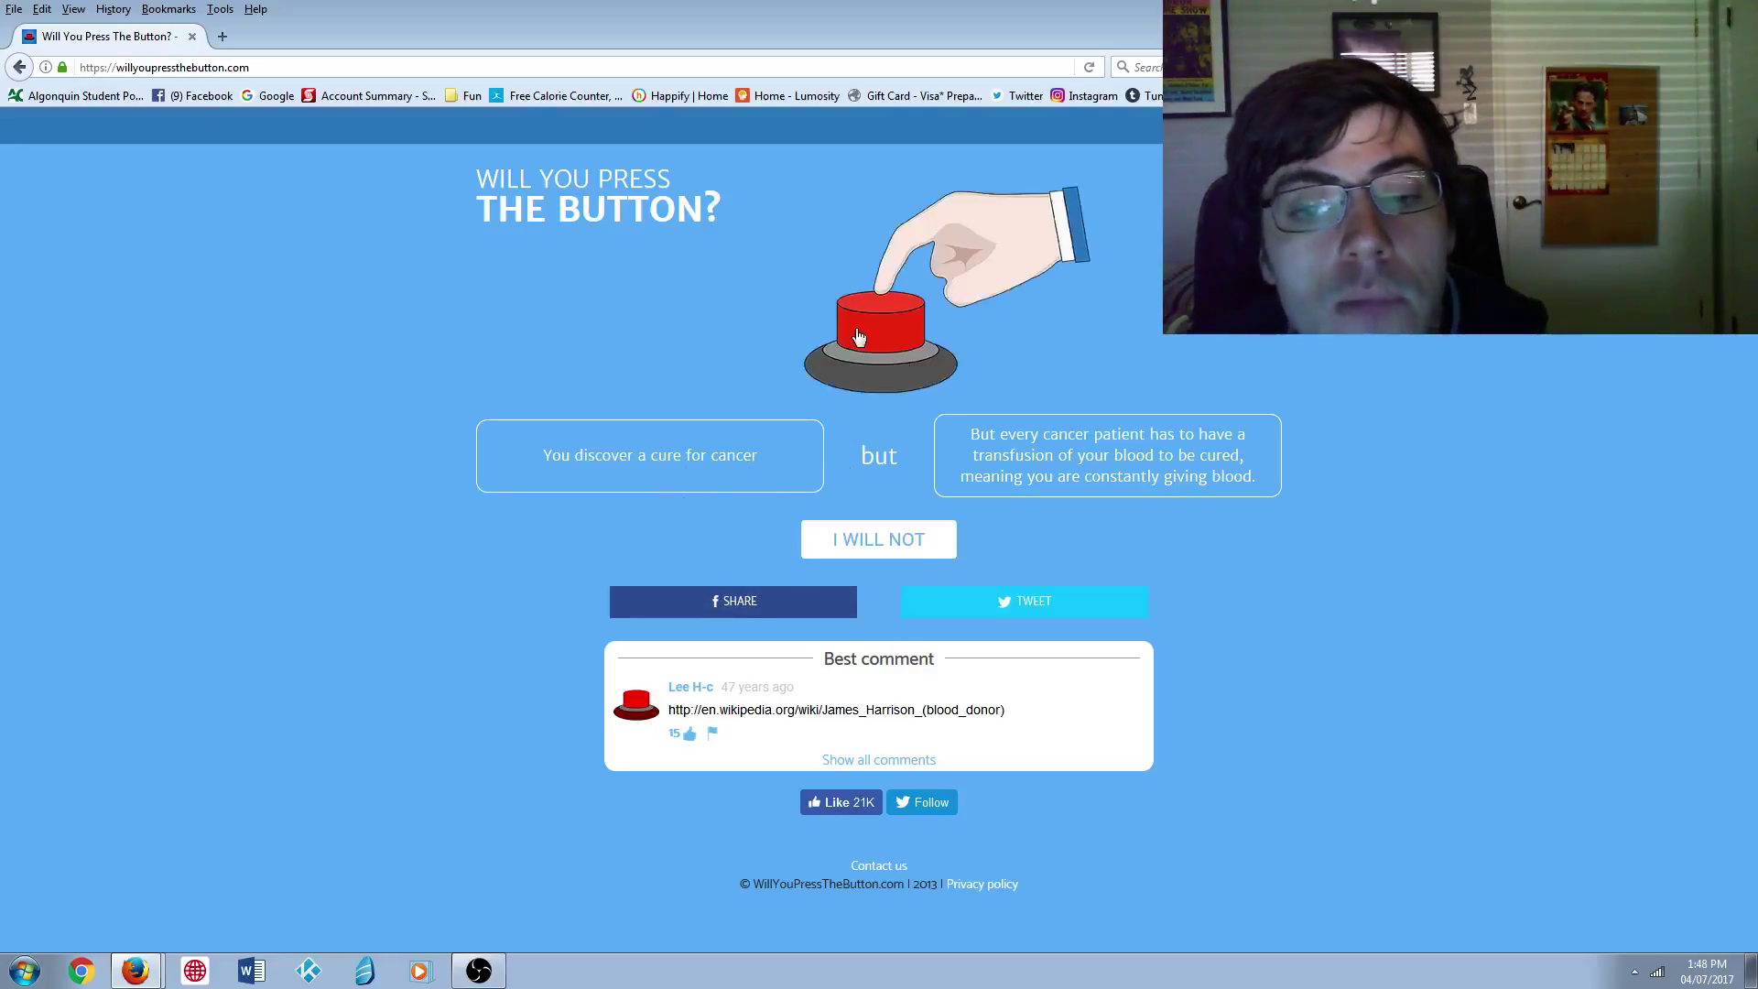
pyautogui.click(903, 340)
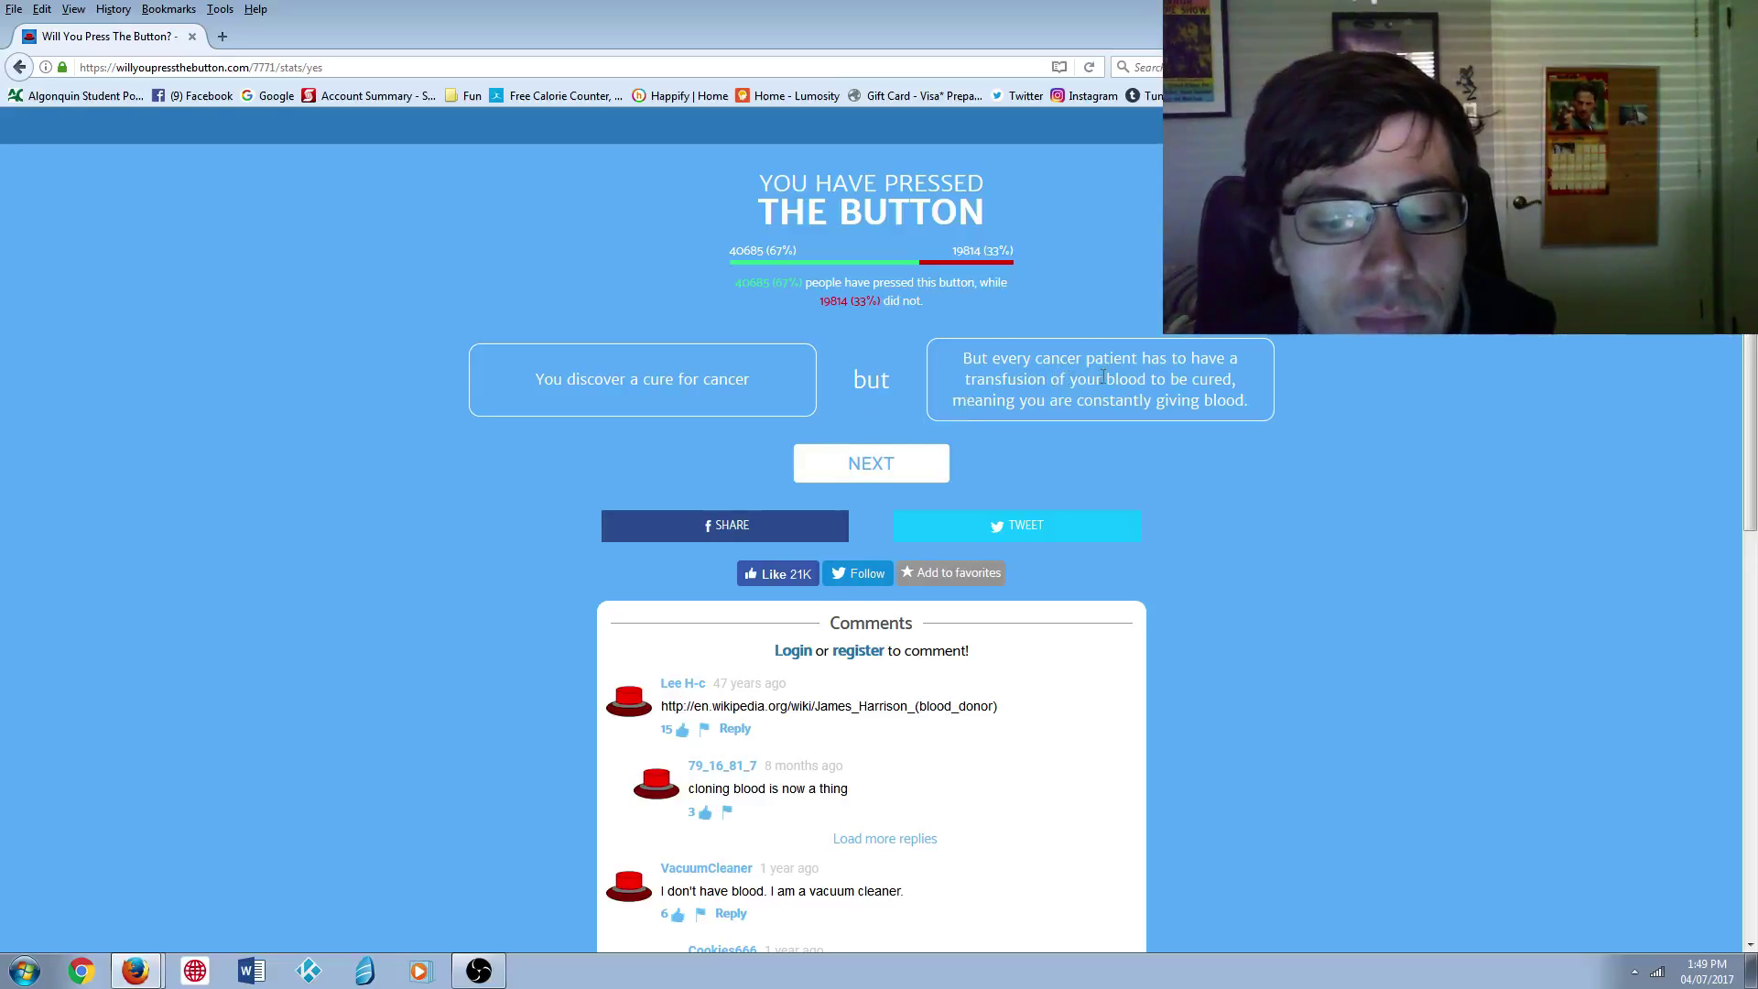
# - Advance to the greatest-President-but-no-personal-time dilemma and answer I Will Not (65% declined)
pyautogui.click(940, 468)
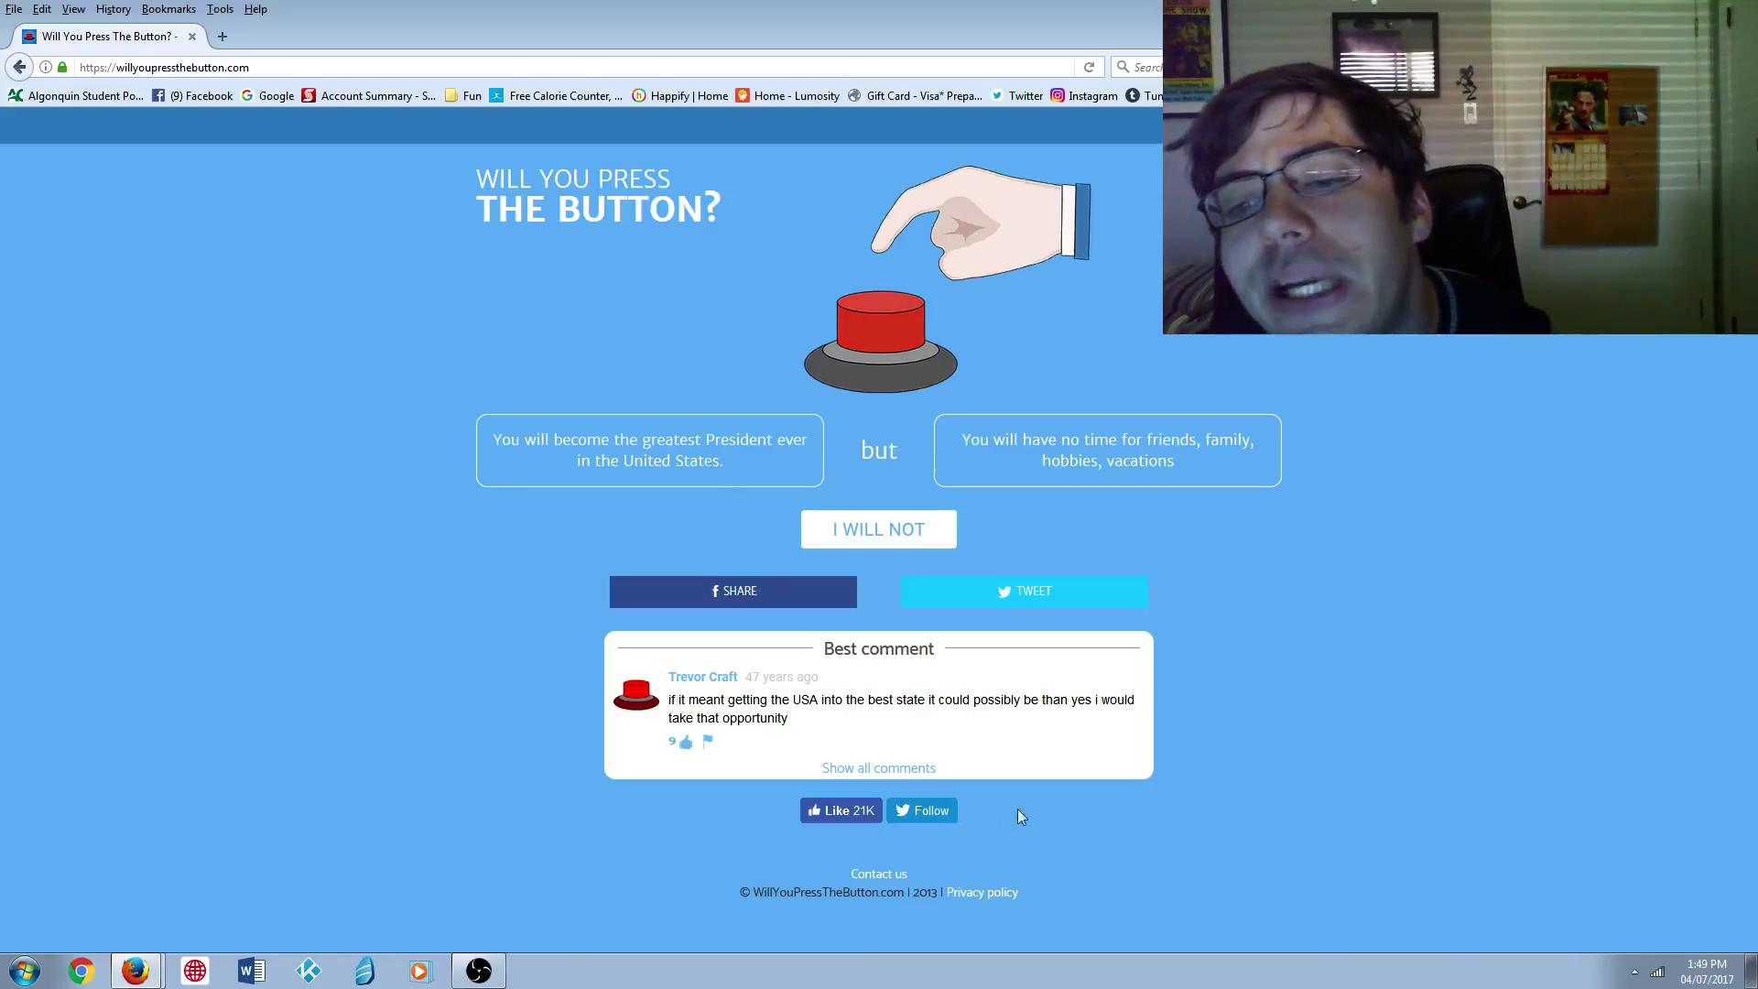
pyautogui.click(907, 549)
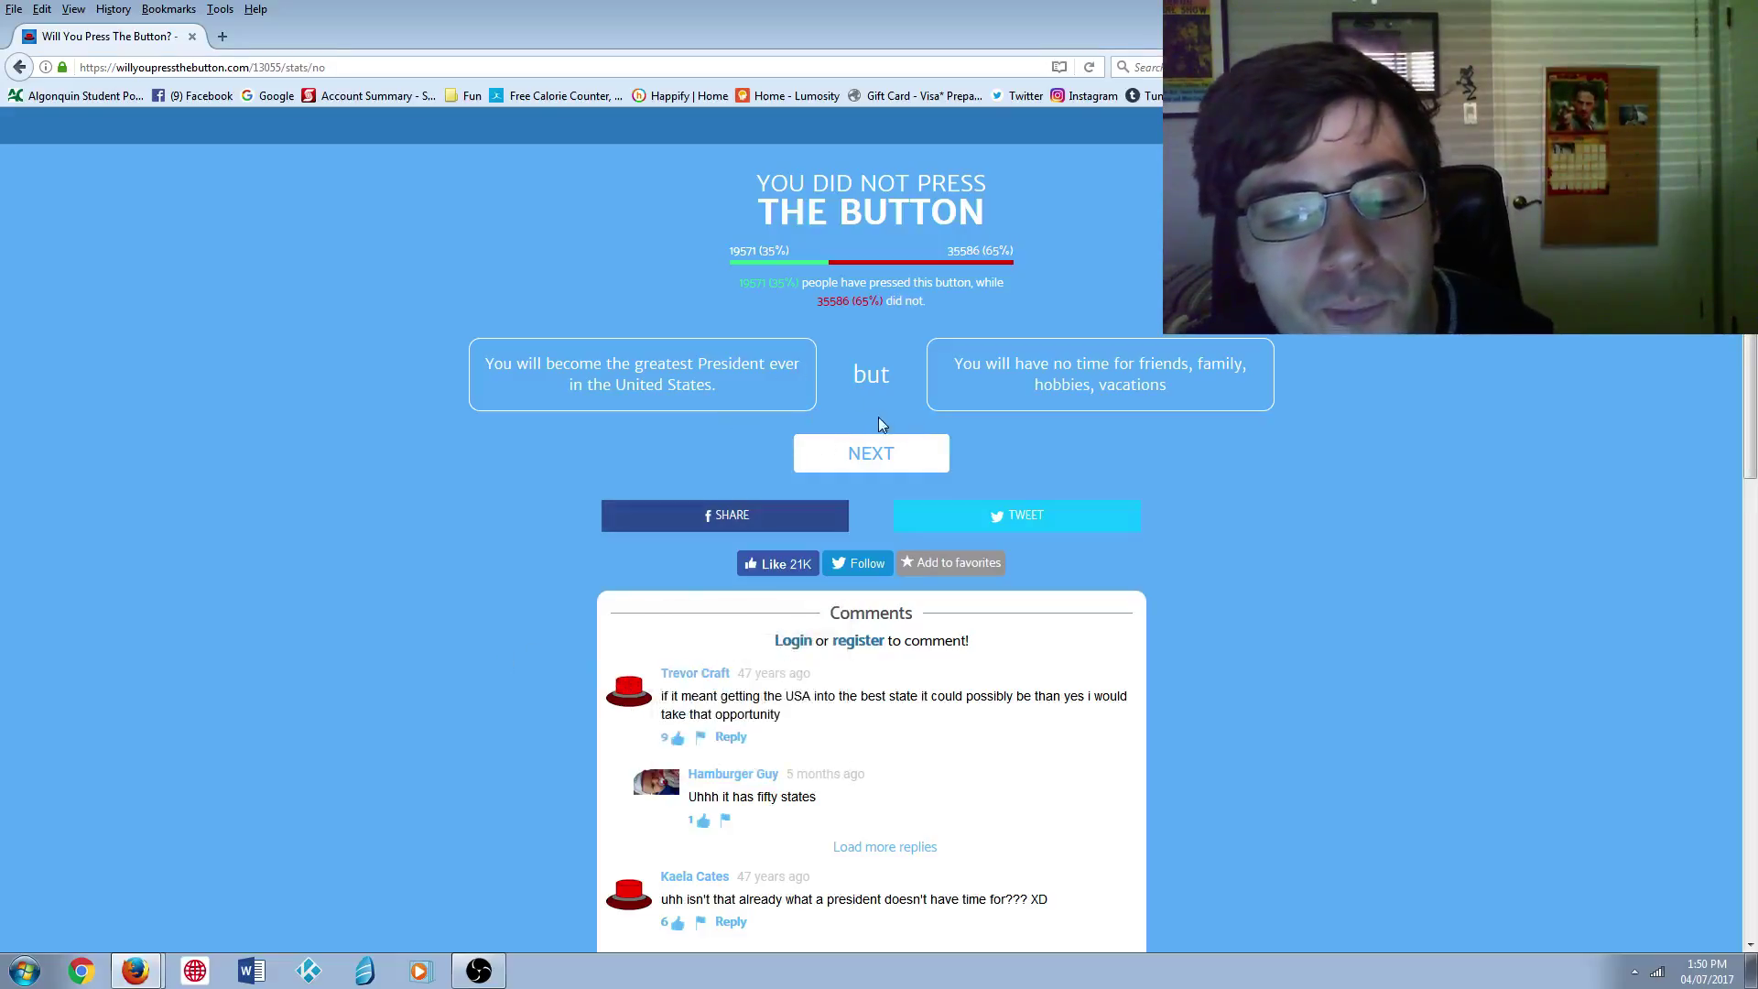
# - Advance to the fictional-character-with-burning-touch dilemma and press, showing 41% pressed, 59% not
pyautogui.click(906, 471)
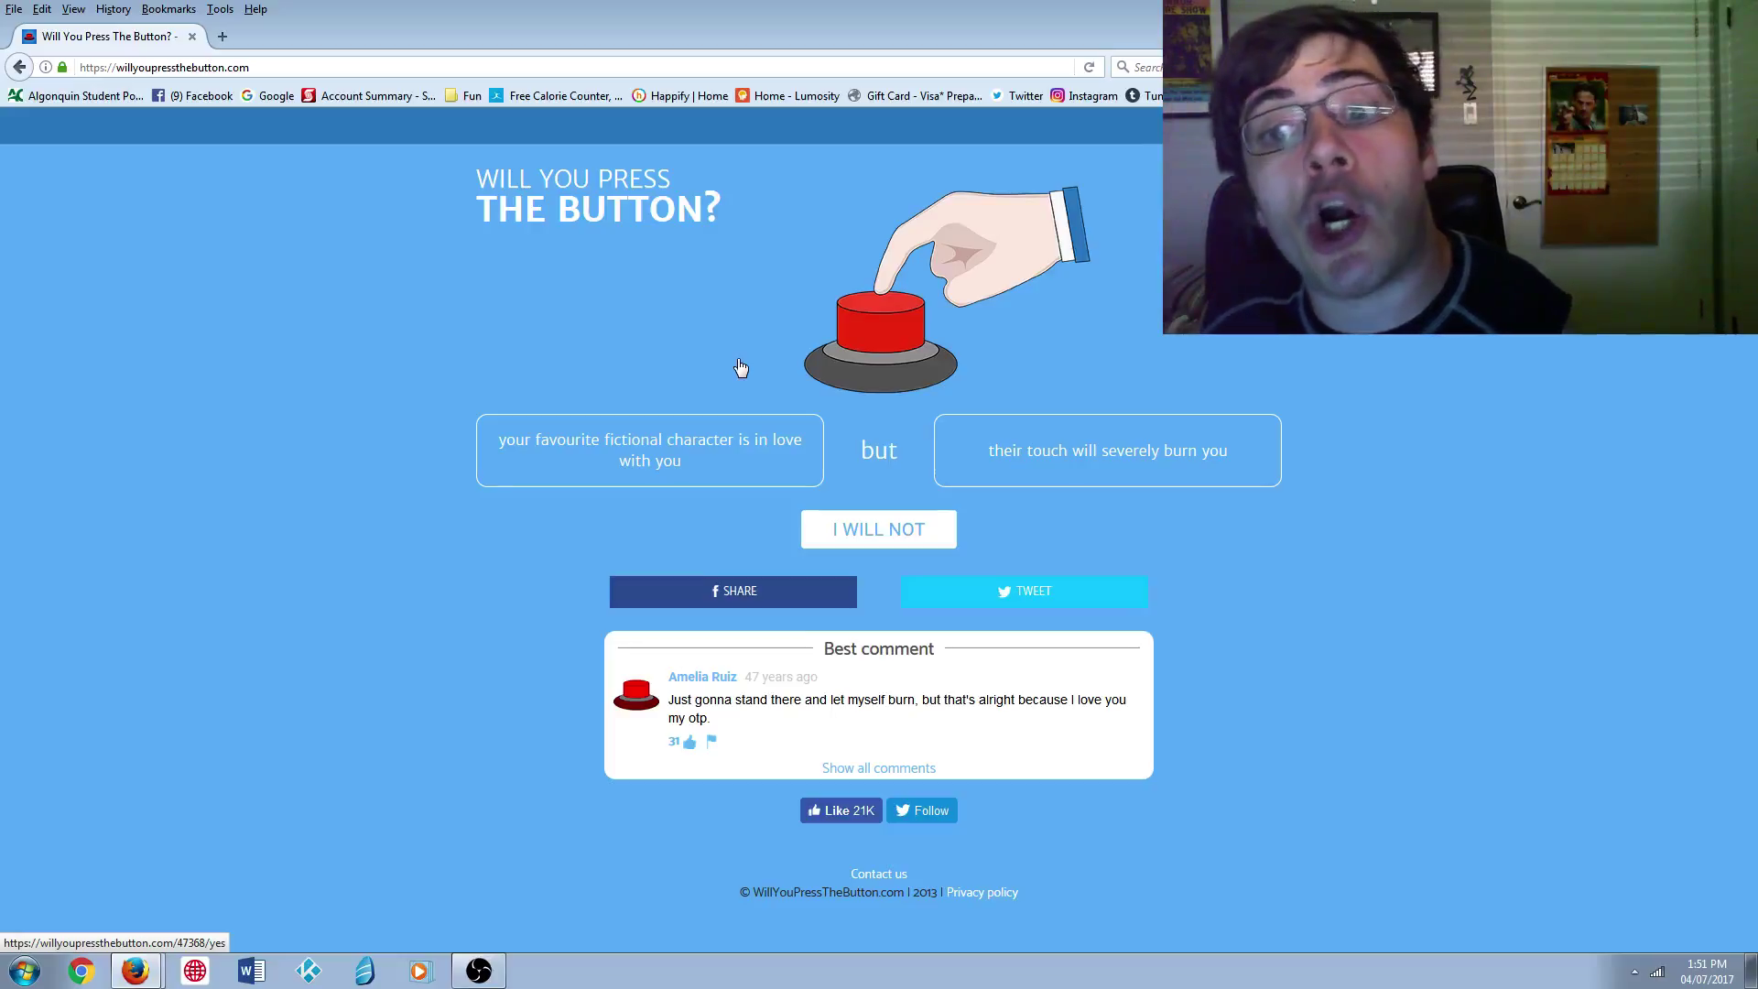
pyautogui.click(879, 349)
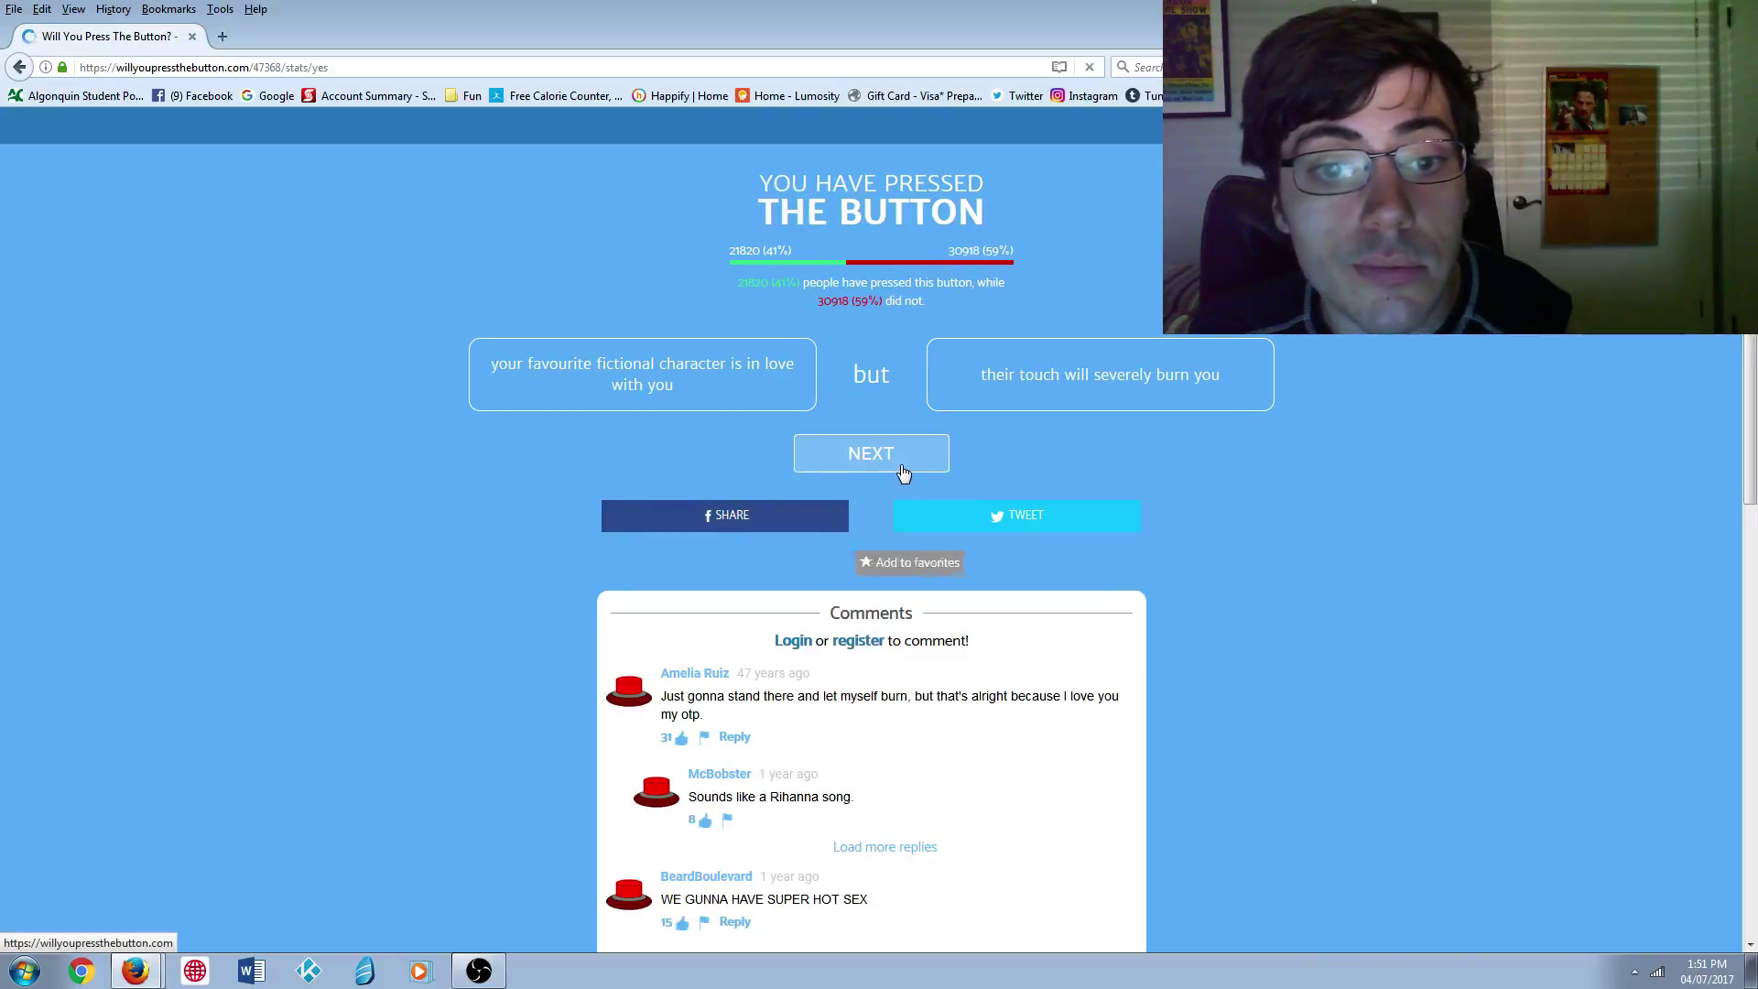
# - Advance to the human-potential-but-sanity-drains dilemma and press, seeing 49% versus 51%
pyautogui.click(903, 472)
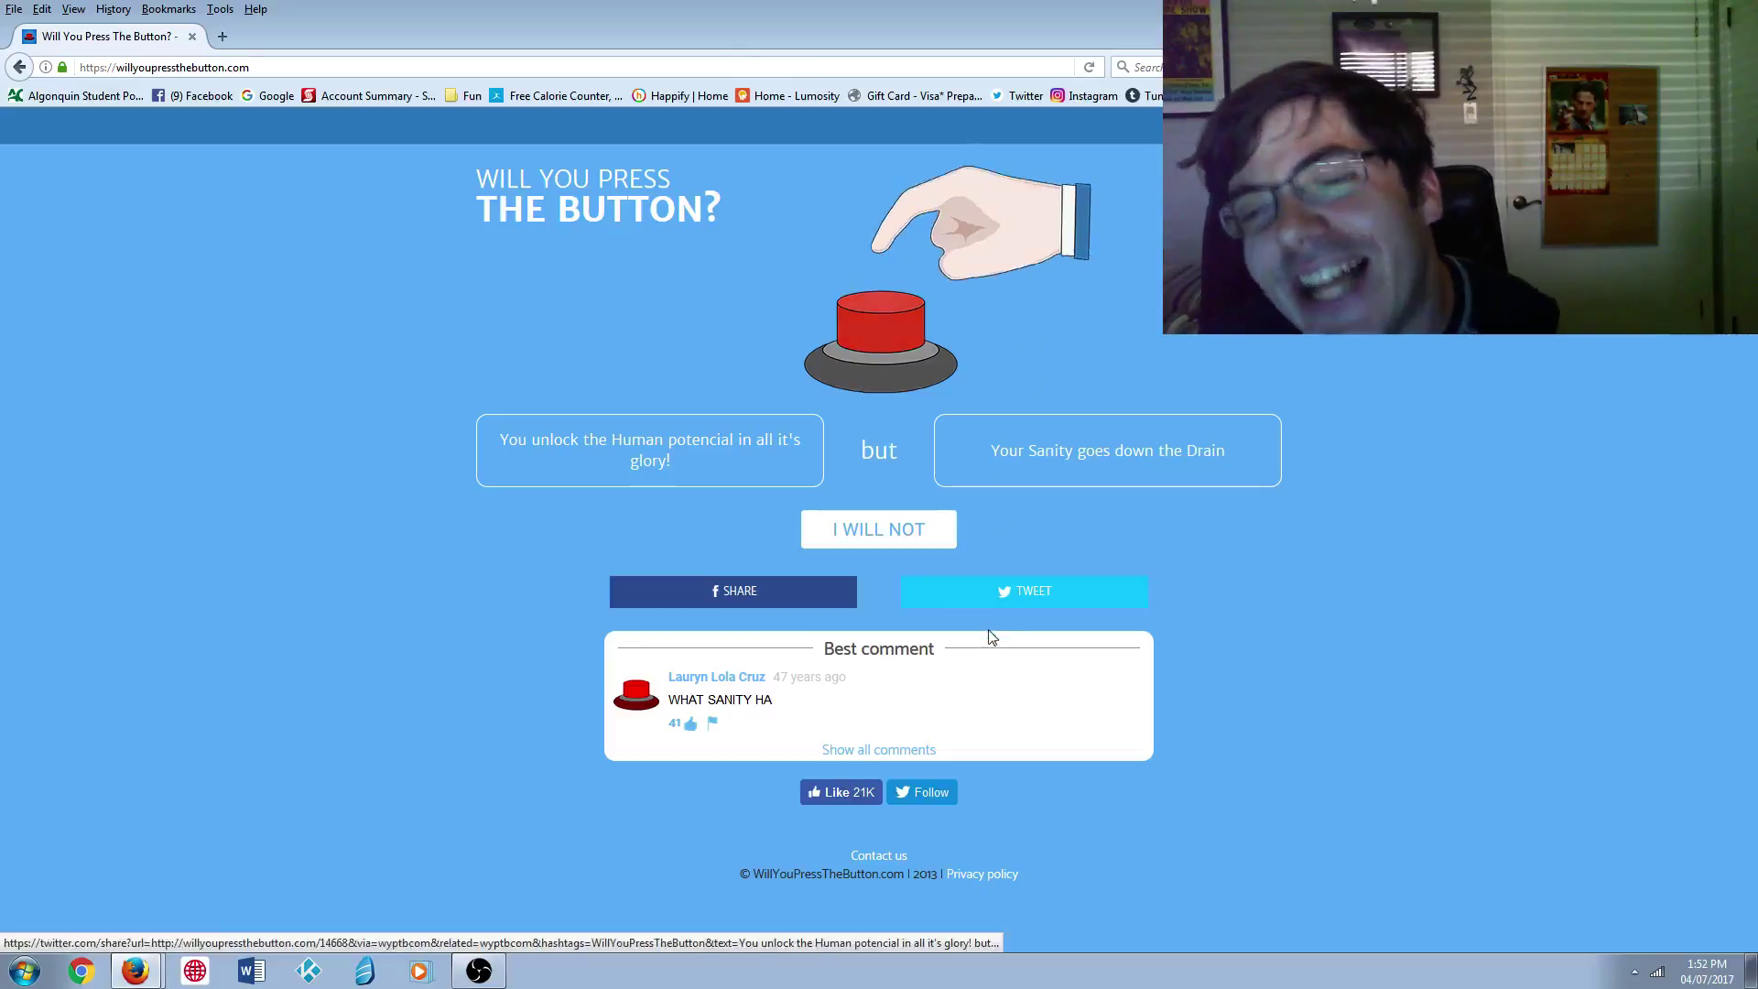
pyautogui.click(903, 355)
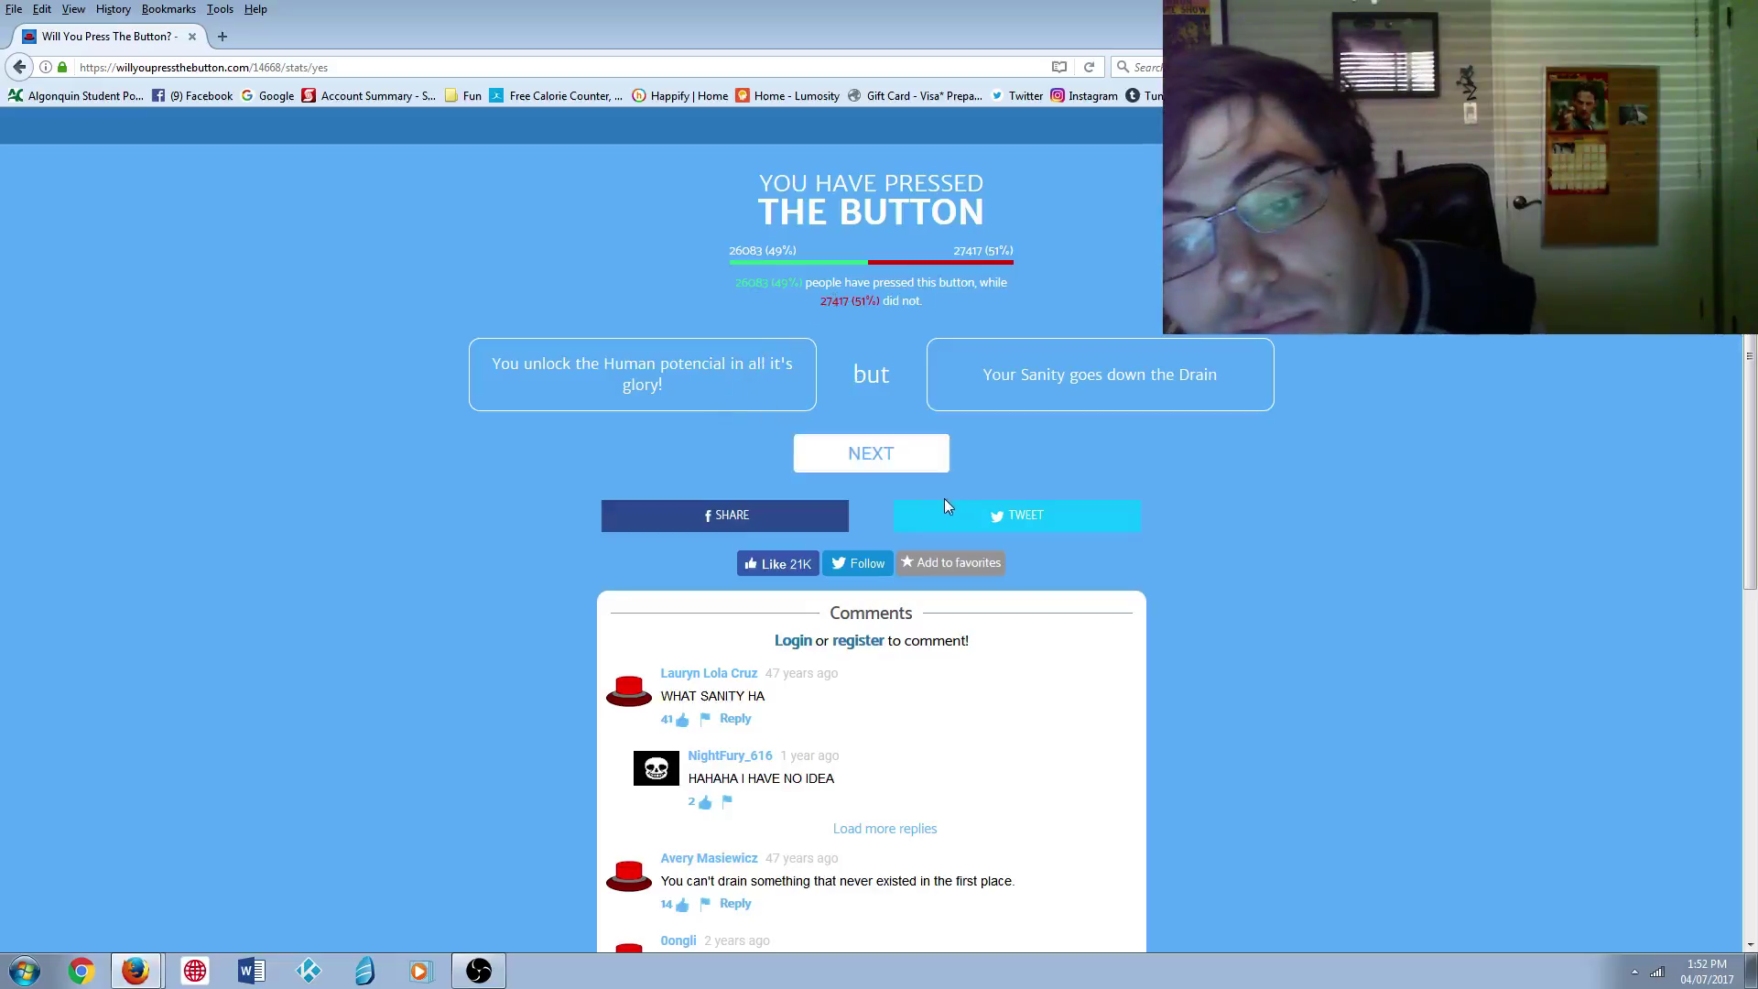
# - Answer I Will Not on the internet-famous dilemma (28% declined), then load the French-kiss-your-mom dilemma
pyautogui.click(919, 464)
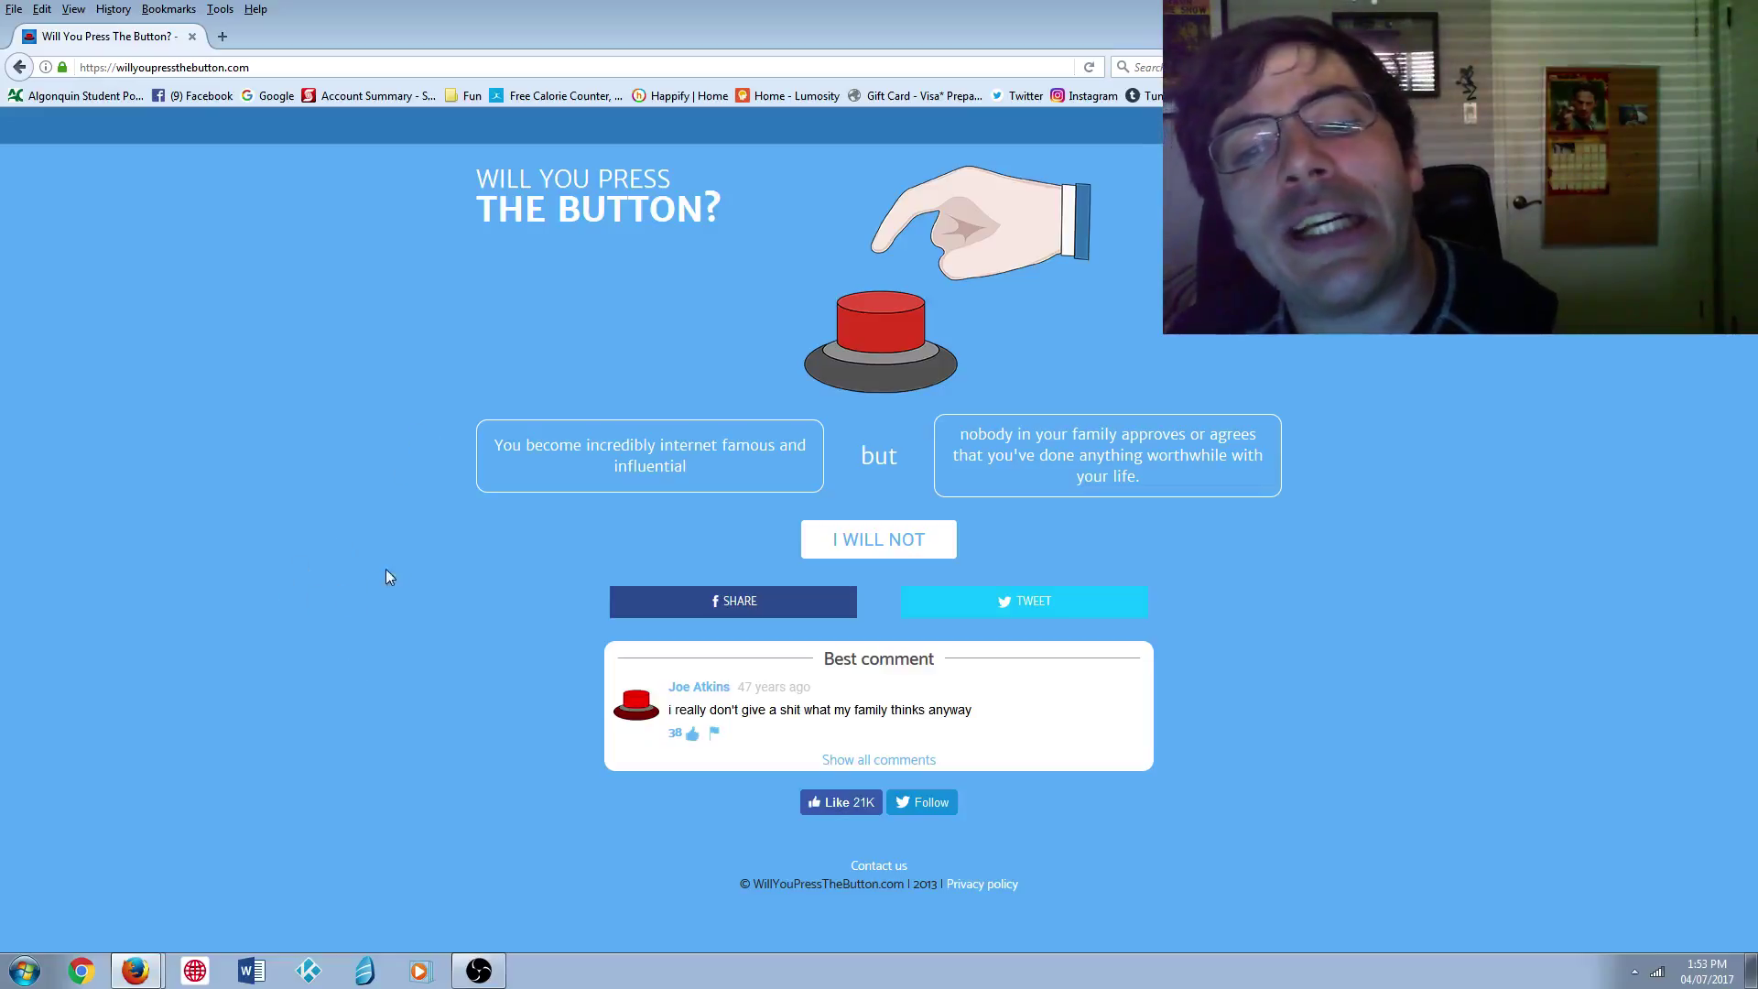
pyautogui.click(907, 547)
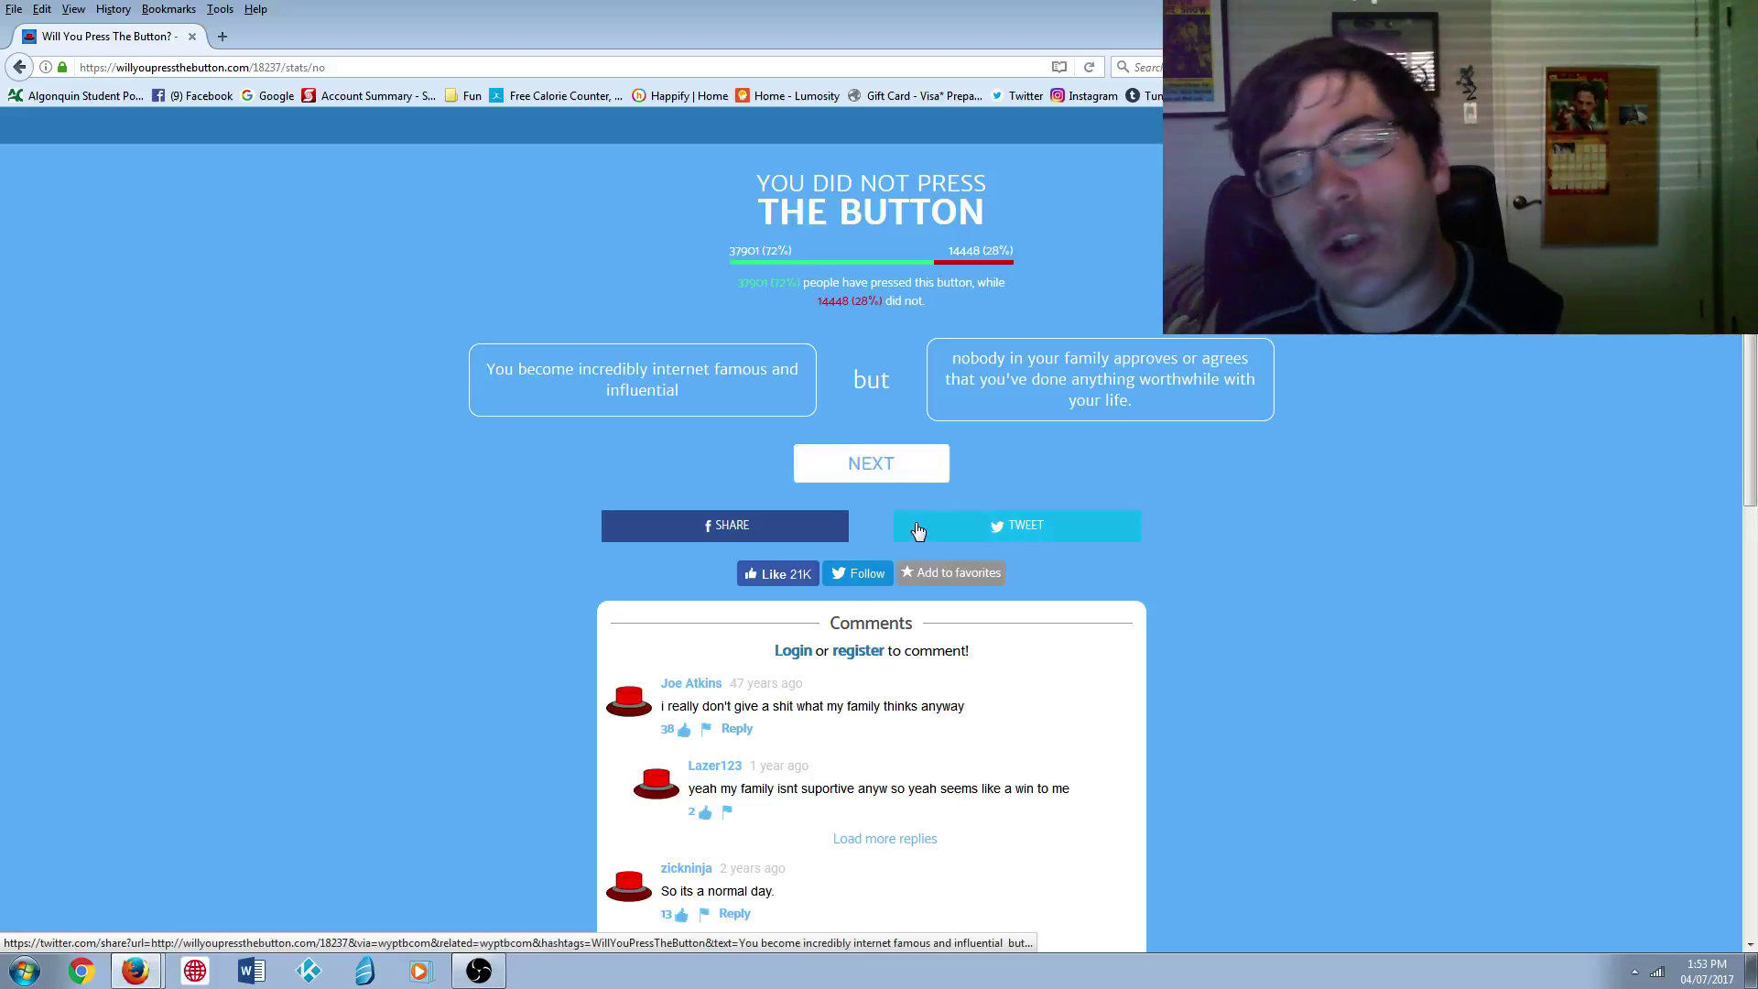
pyautogui.click(858, 464)
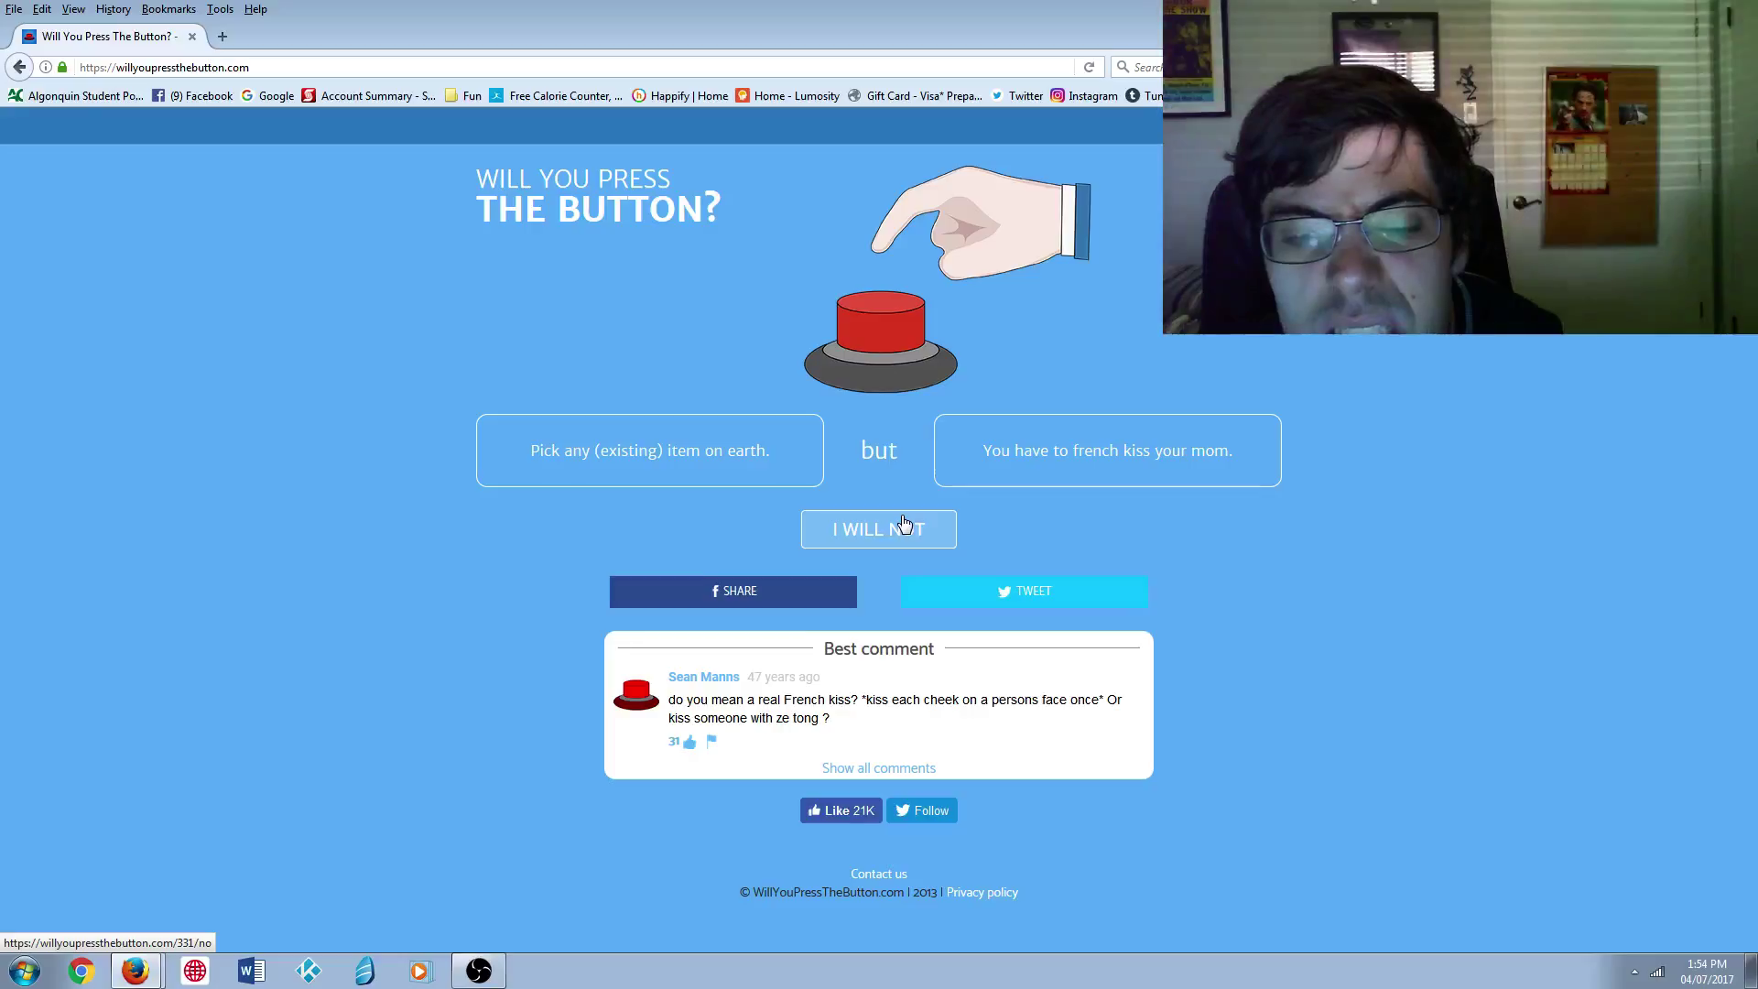
# - Decline the 'pick any existing item' dilemma, note the 64% refusal rate, and advance
pyautogui.click(904, 524)
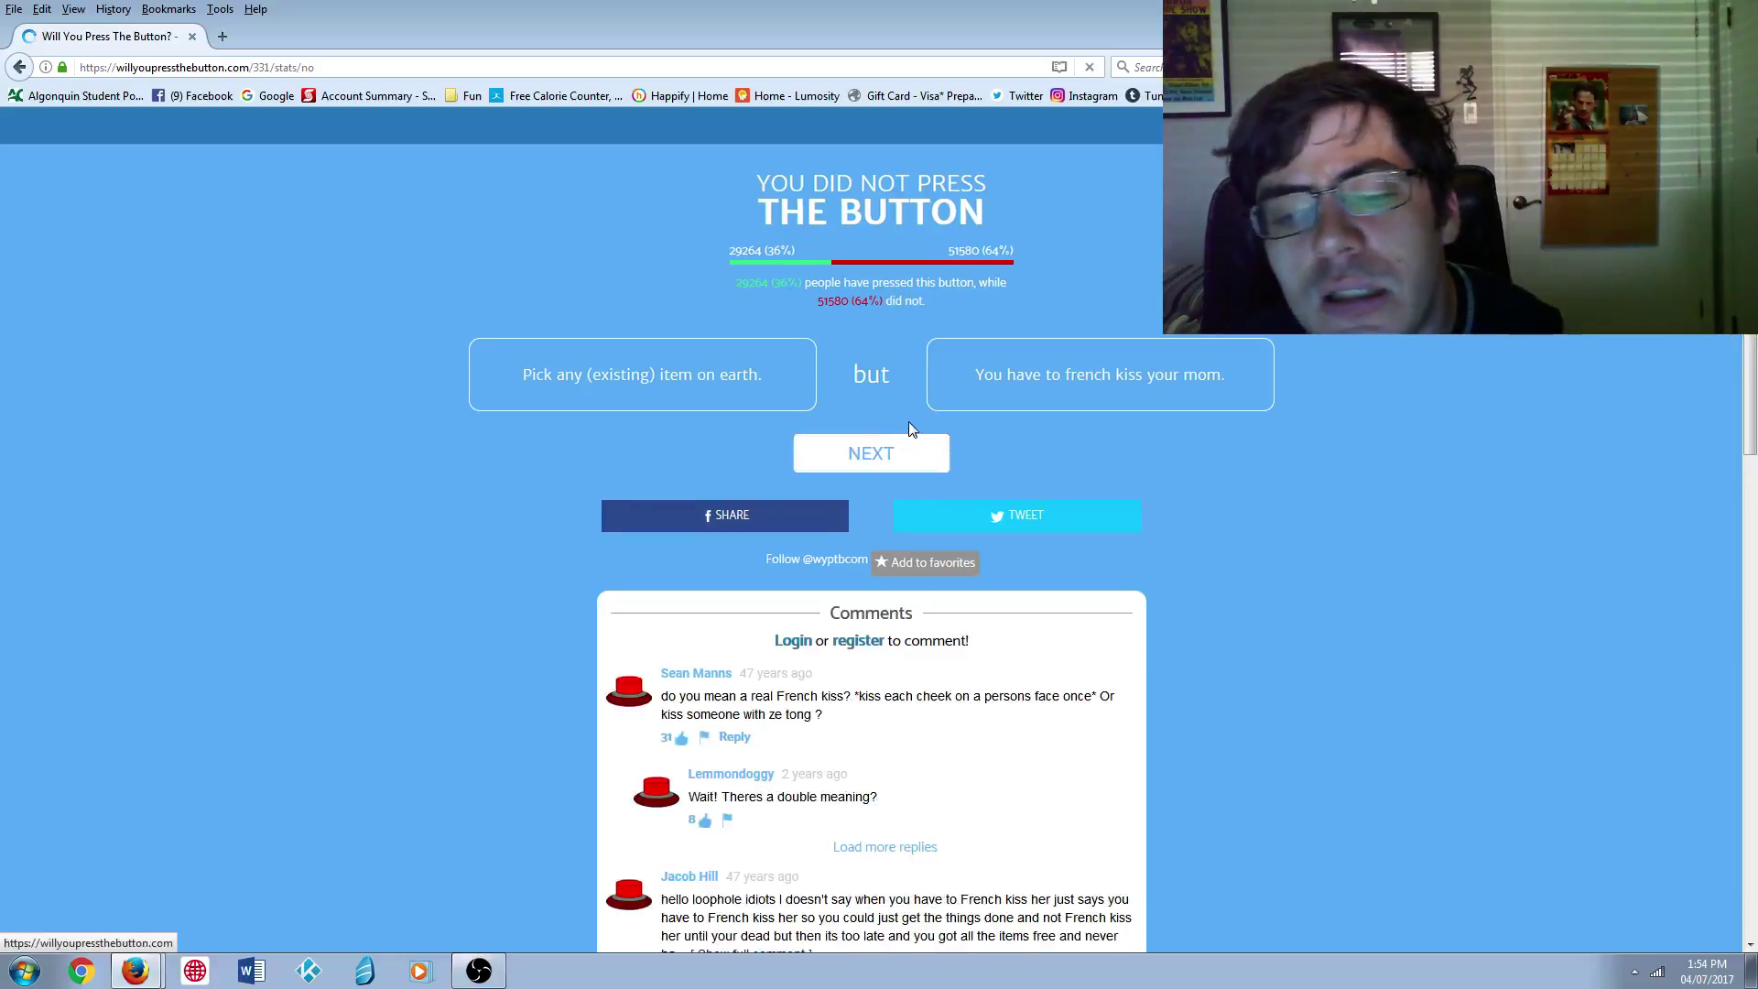
pyautogui.click(924, 461)
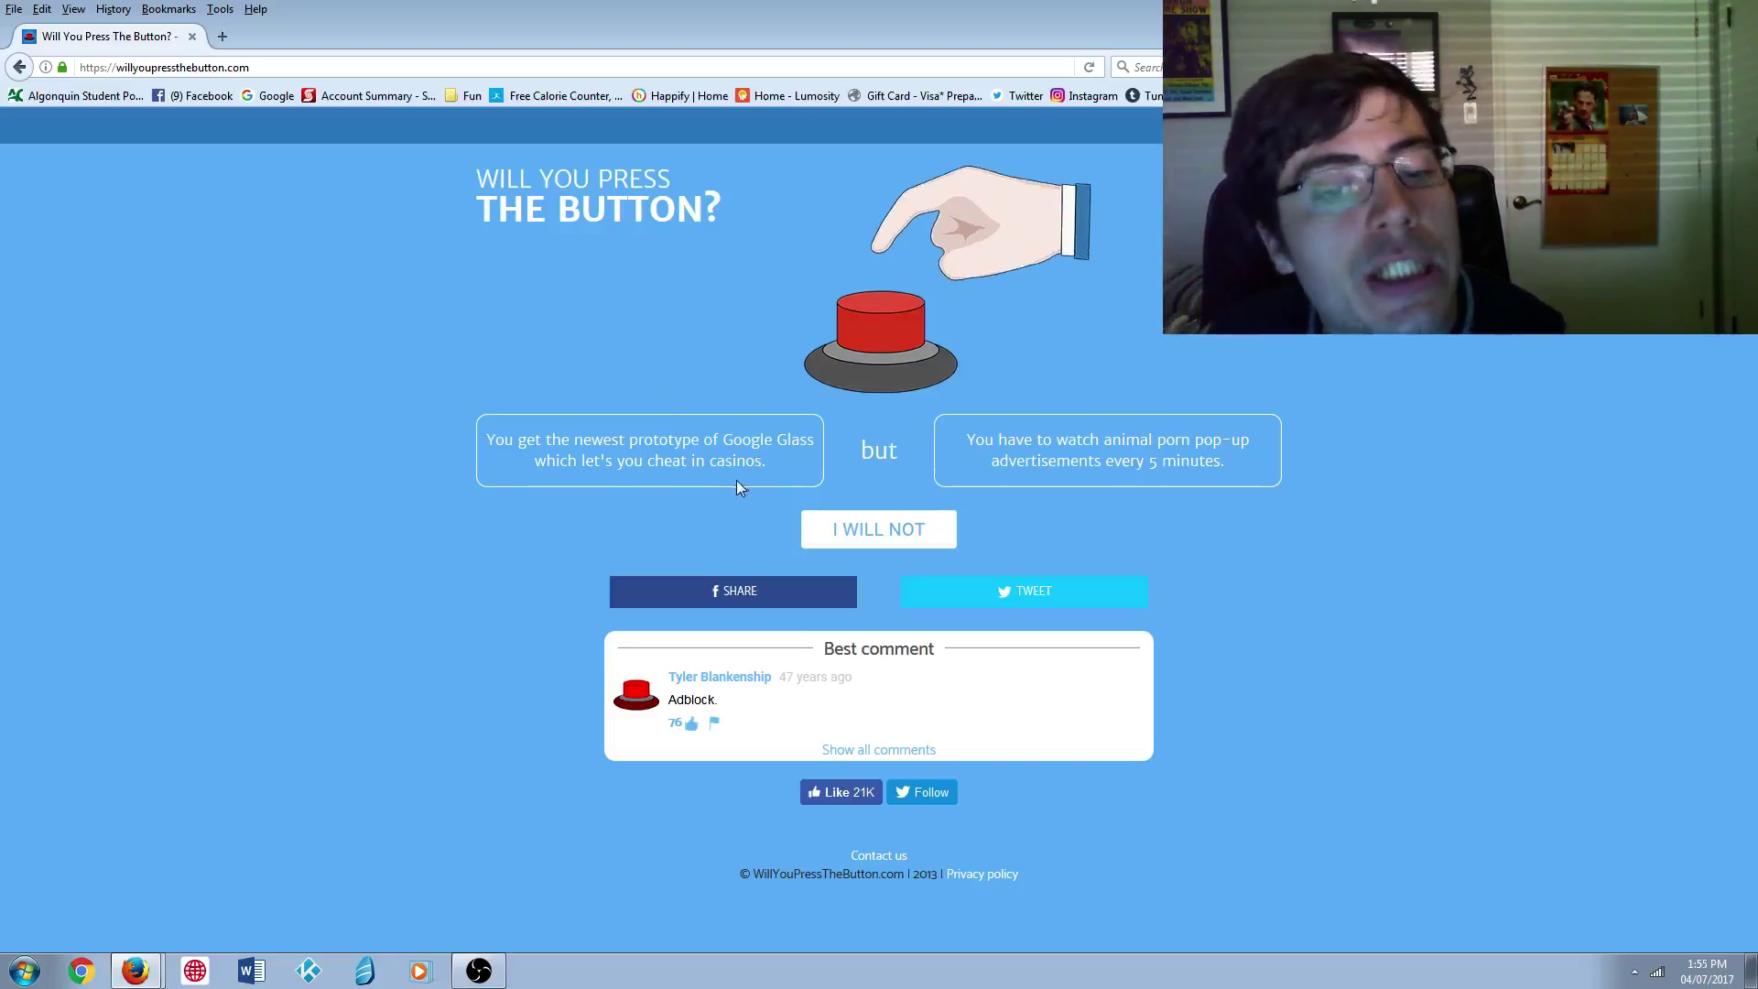
# - Decline the Google Glass casino dilemma (54% pressed, 46% refused), then bring OBS forward
pyautogui.click(922, 532)
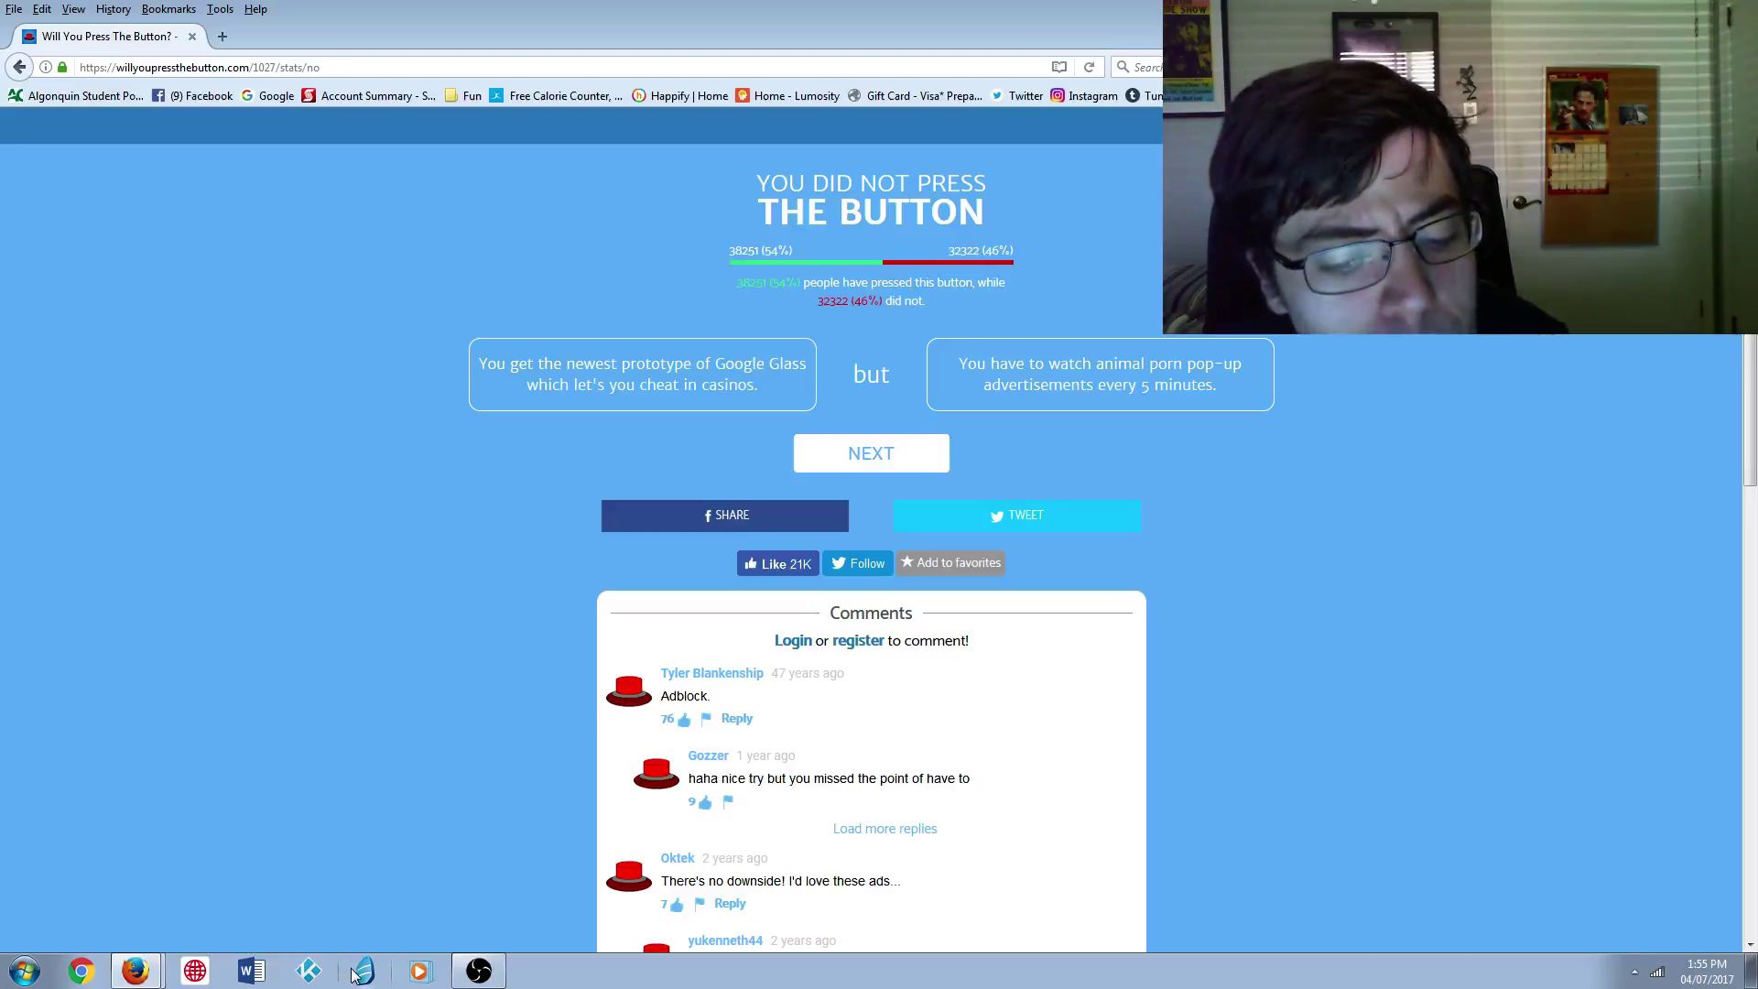
pyautogui.click(479, 970)
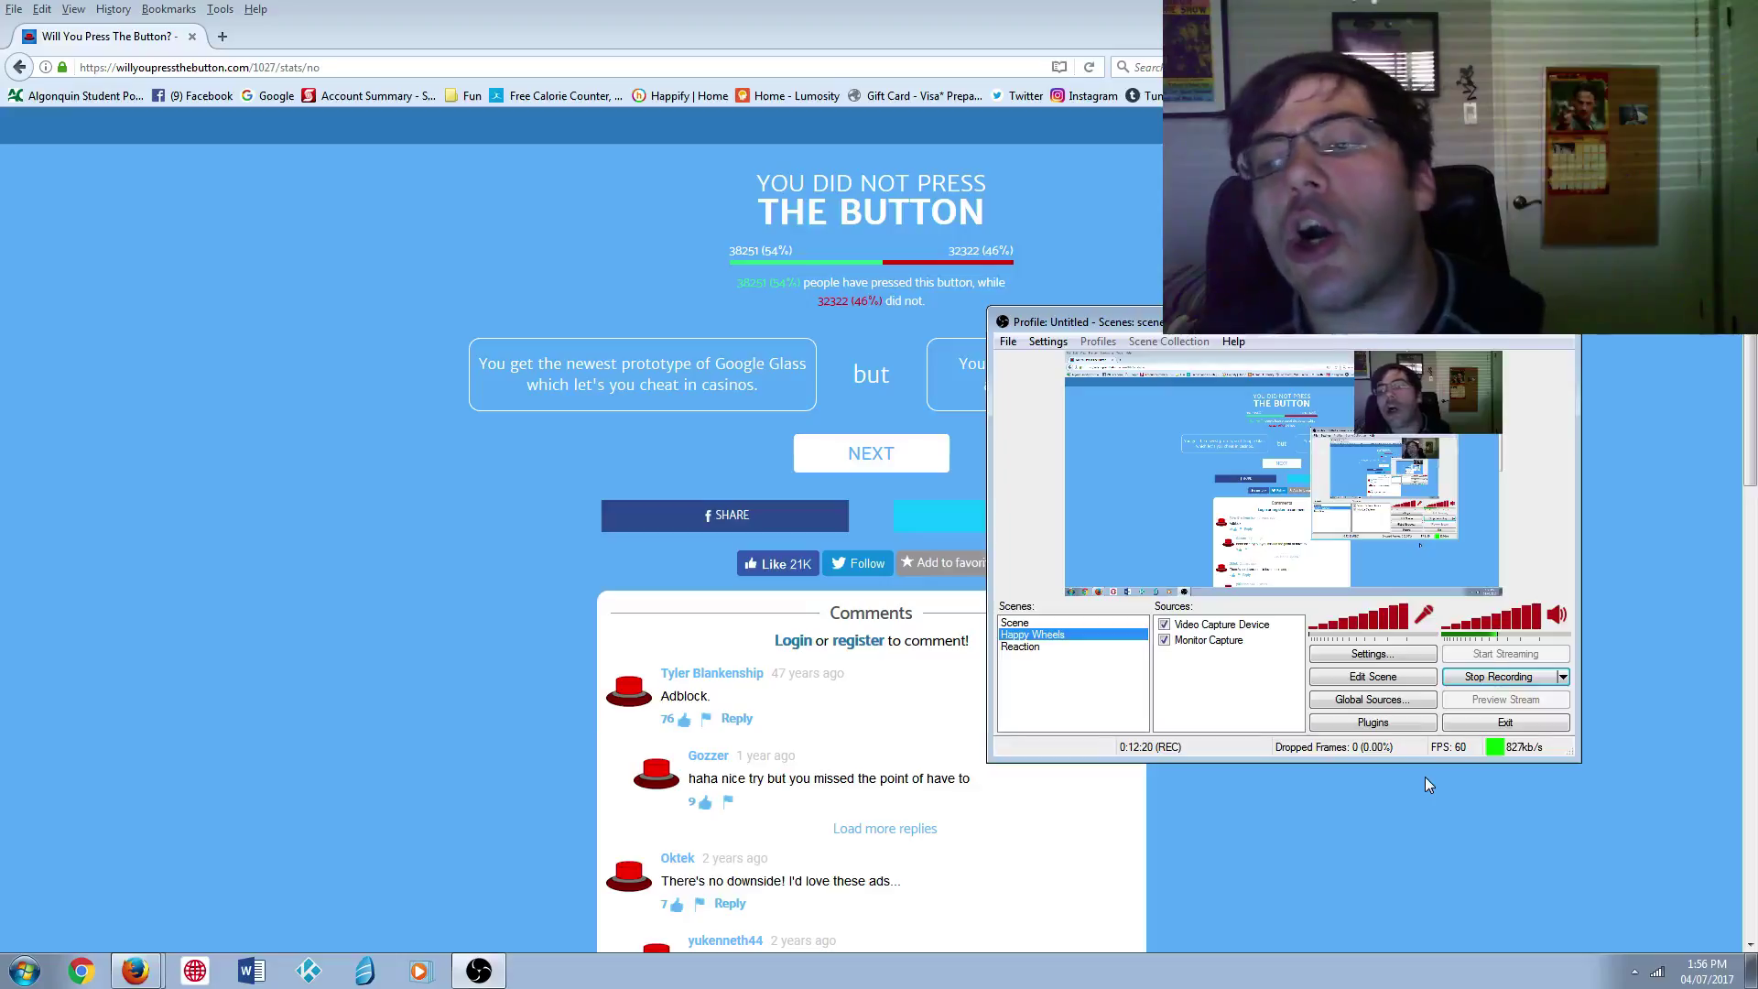
pyautogui.click(1423, 775)
pyautogui.rightClick(1424, 776)
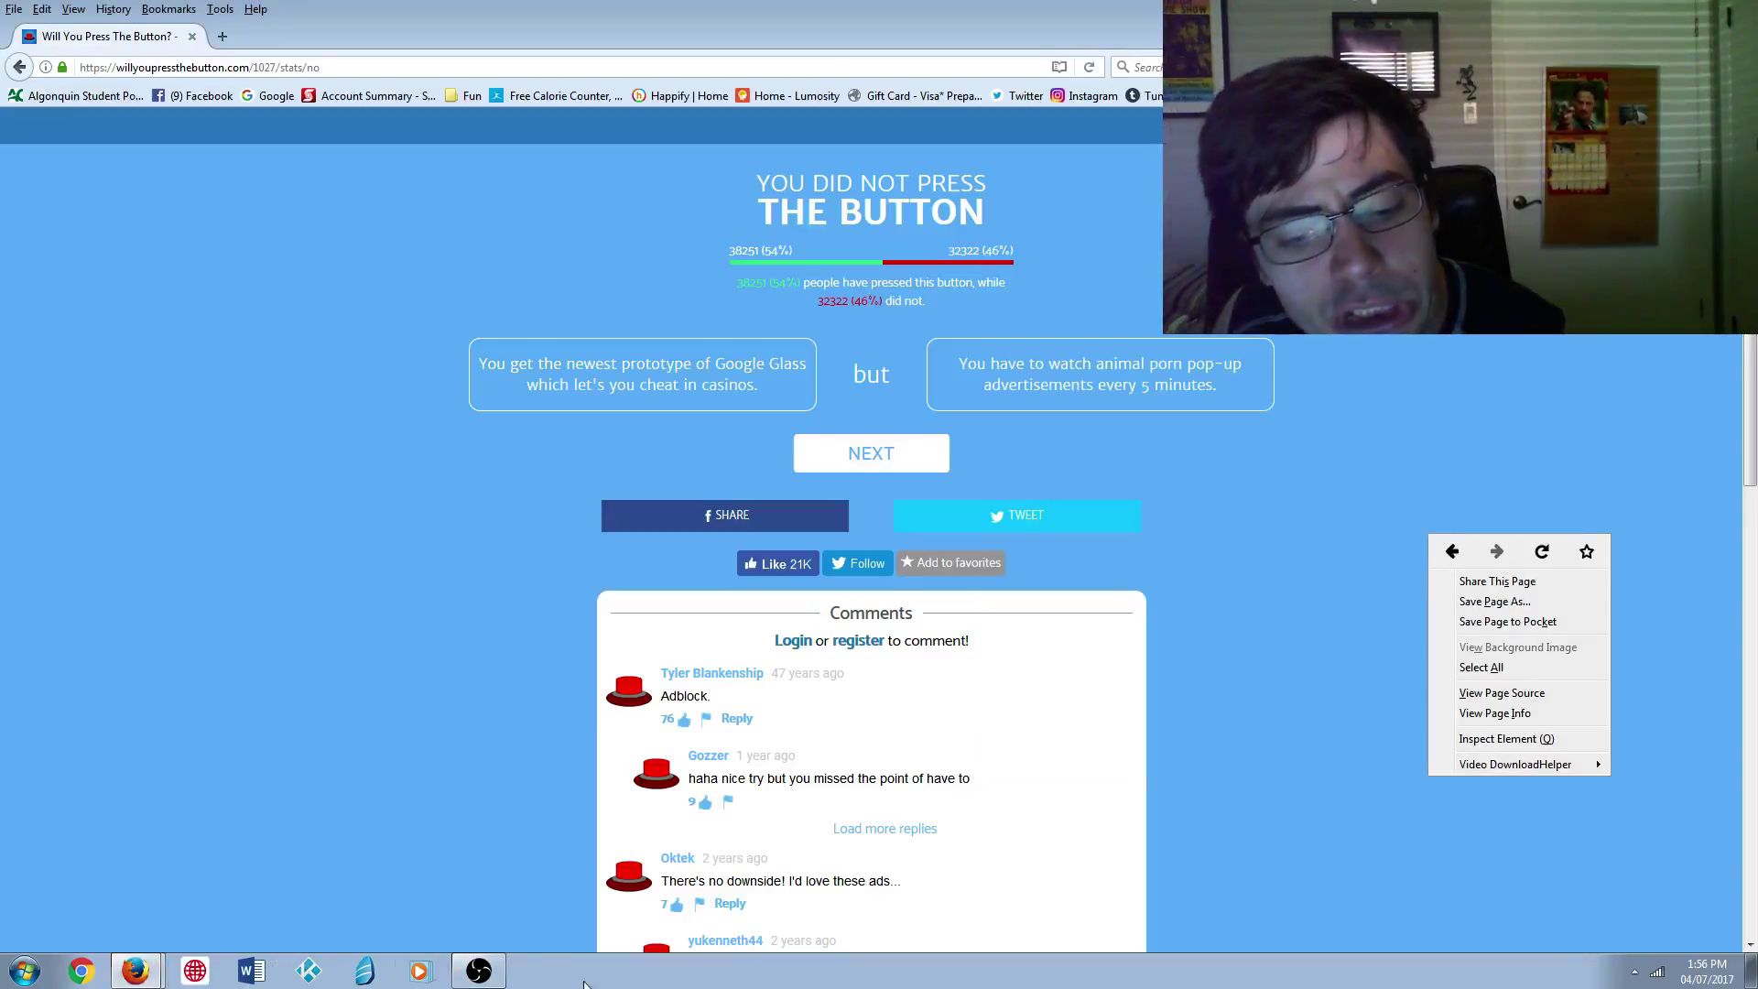
pyautogui.click(477, 972)
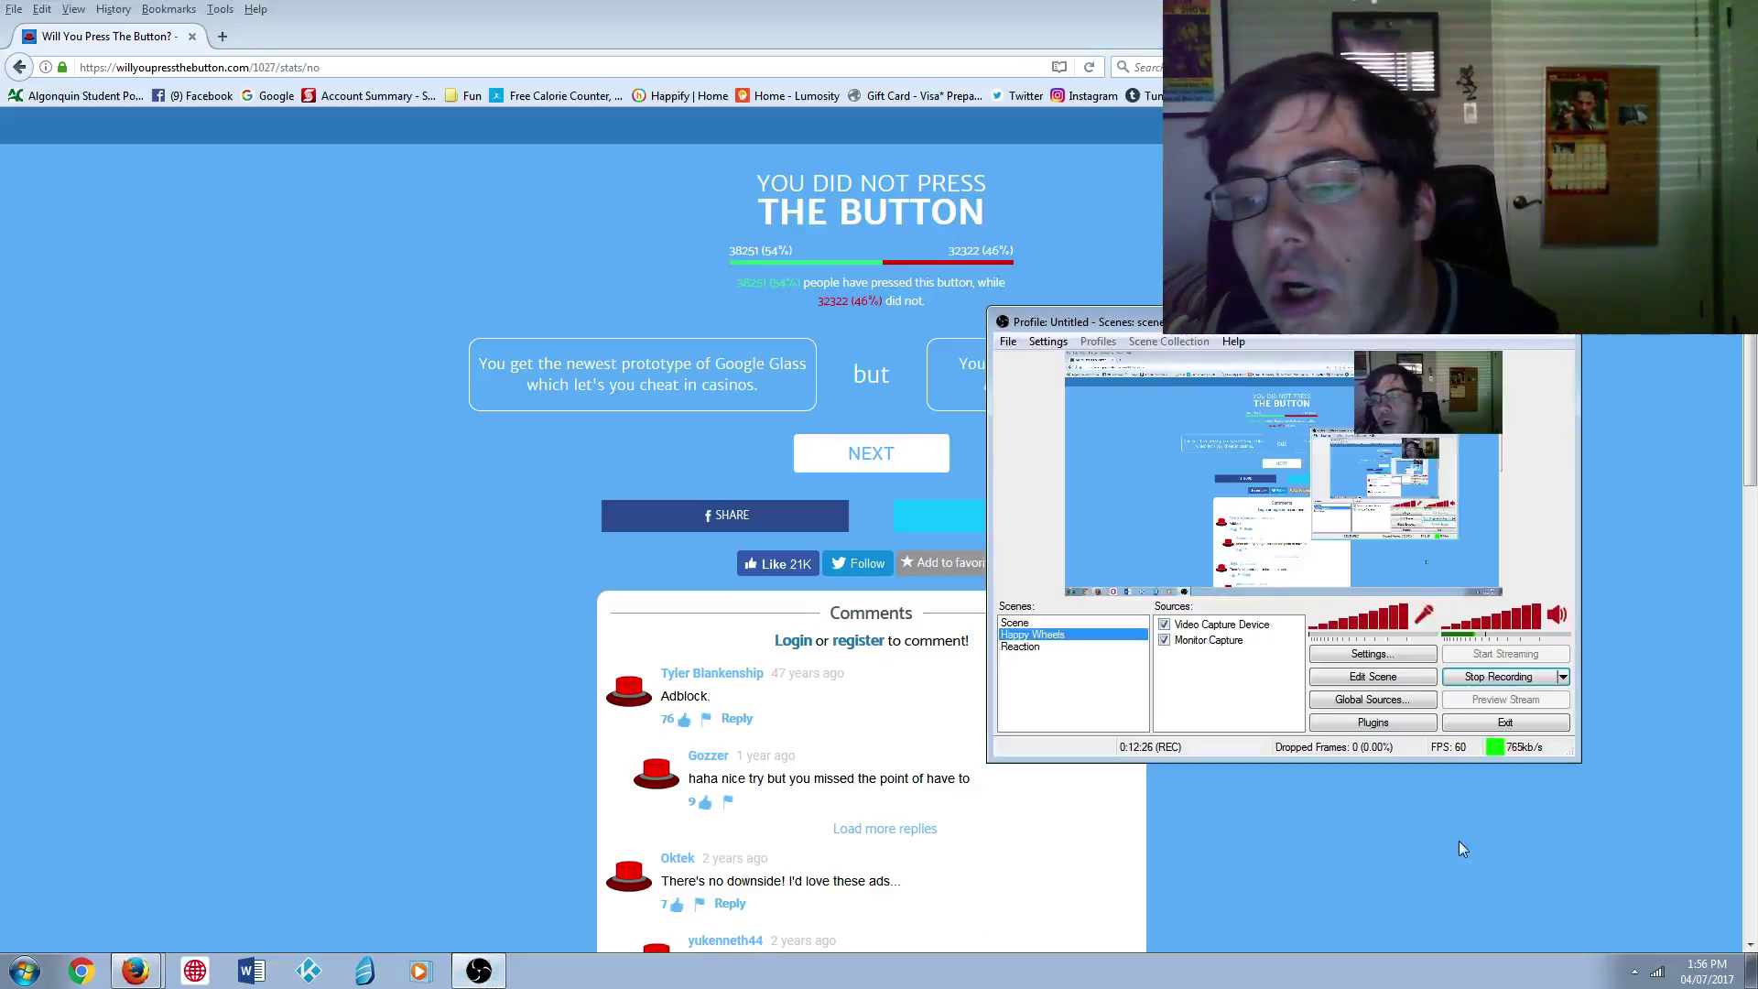